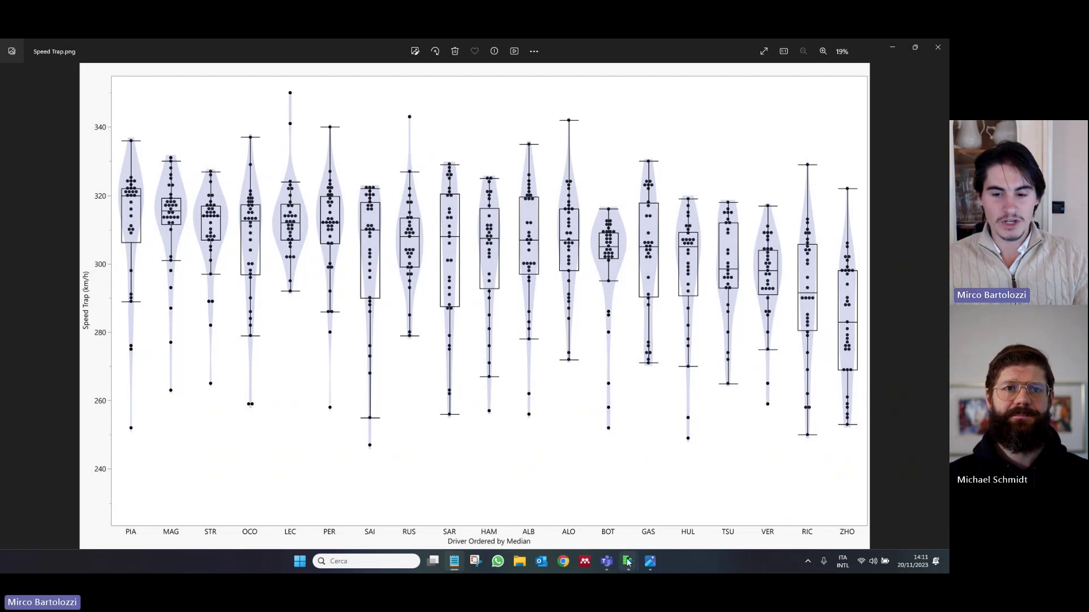
- In the laps Graph Builder, put SpeedST on the Y axis as jittered points
mouse_move(628, 563)
left_click(729, 496)
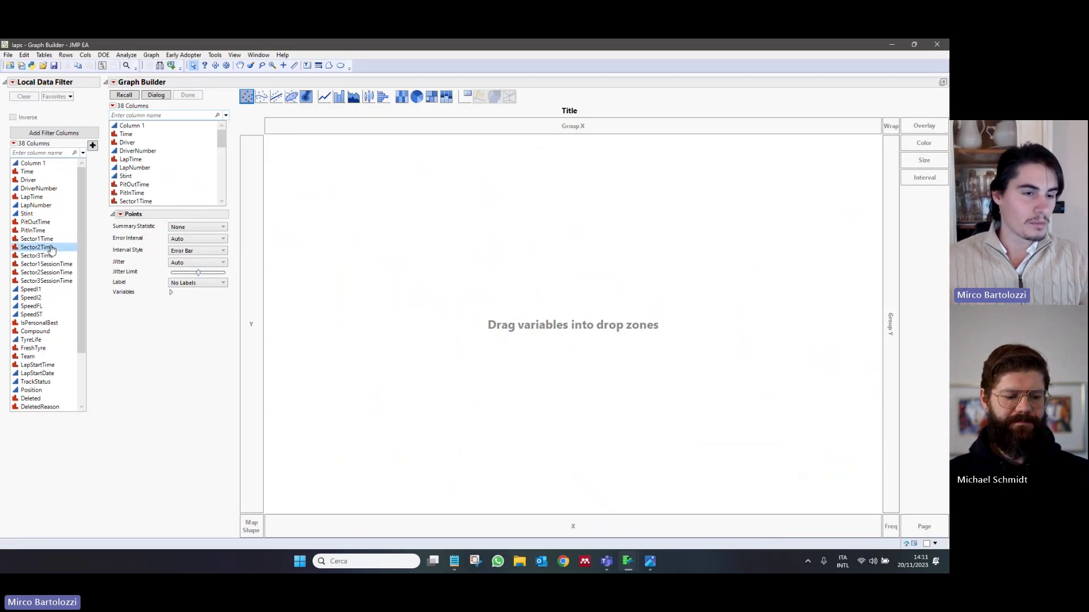
scroll(48, 252, "down", 1)
scroll(203, 167, "down", 6)
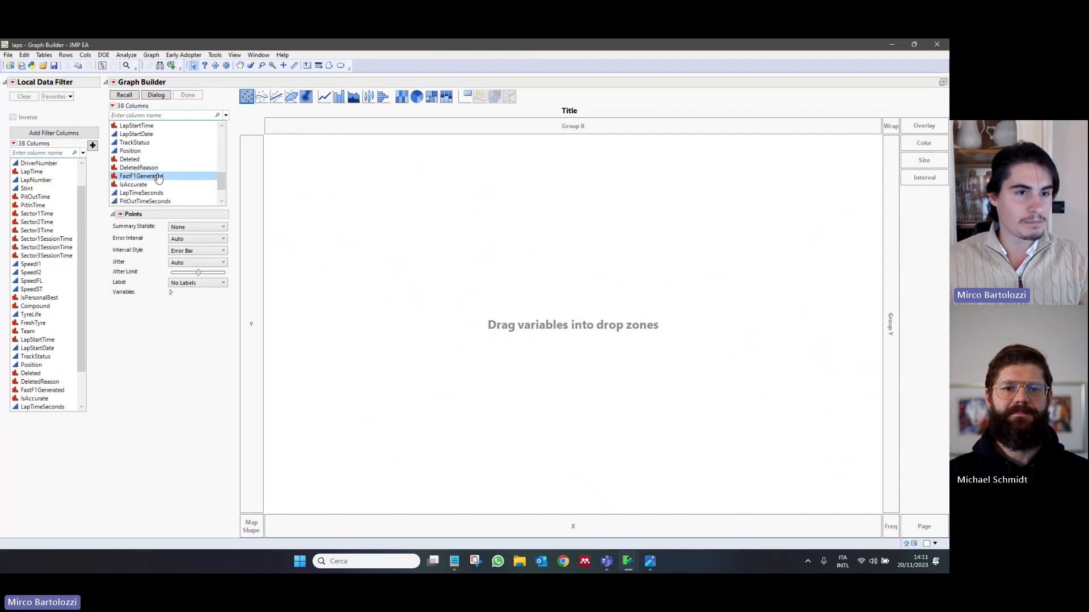
scroll(224, 139, "up", 1)
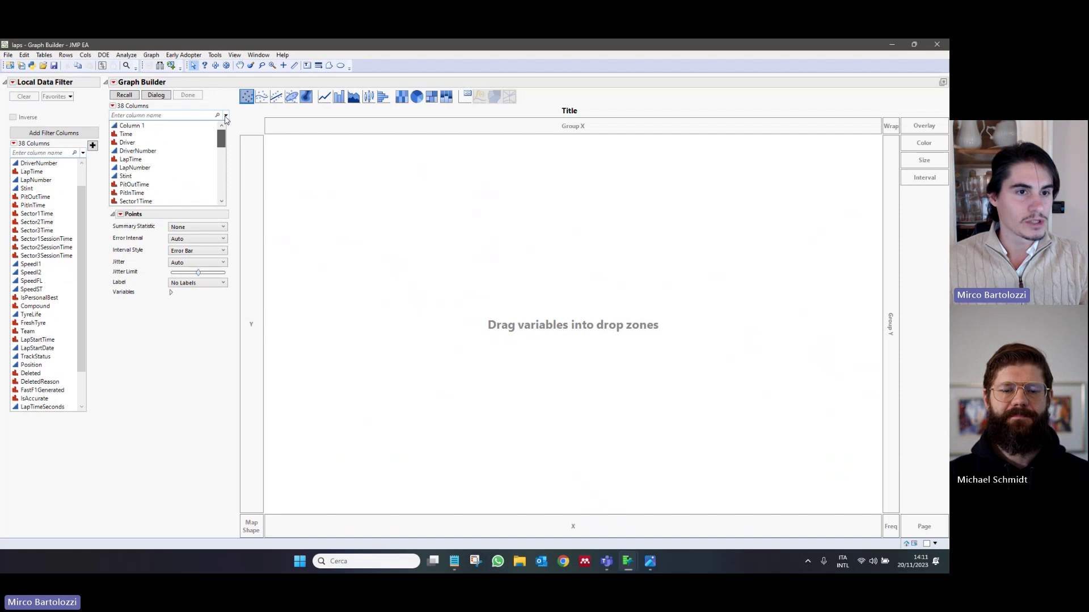
scroll(178, 136, "up", 6)
scroll(136, 164, "down", 4)
left_click(135, 161)
left_click_drag(135, 160, 256, 211)
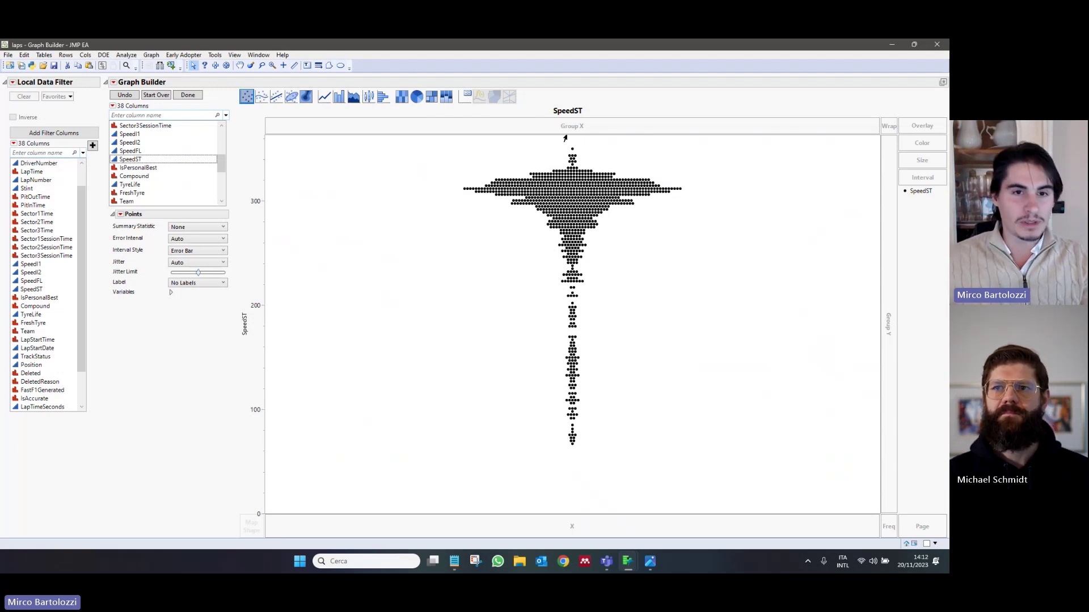
- Select and inspect the highest SpeedST reading, the upper cluster and the lowest reading
left_click(572, 150)
mouse_move(571, 152)
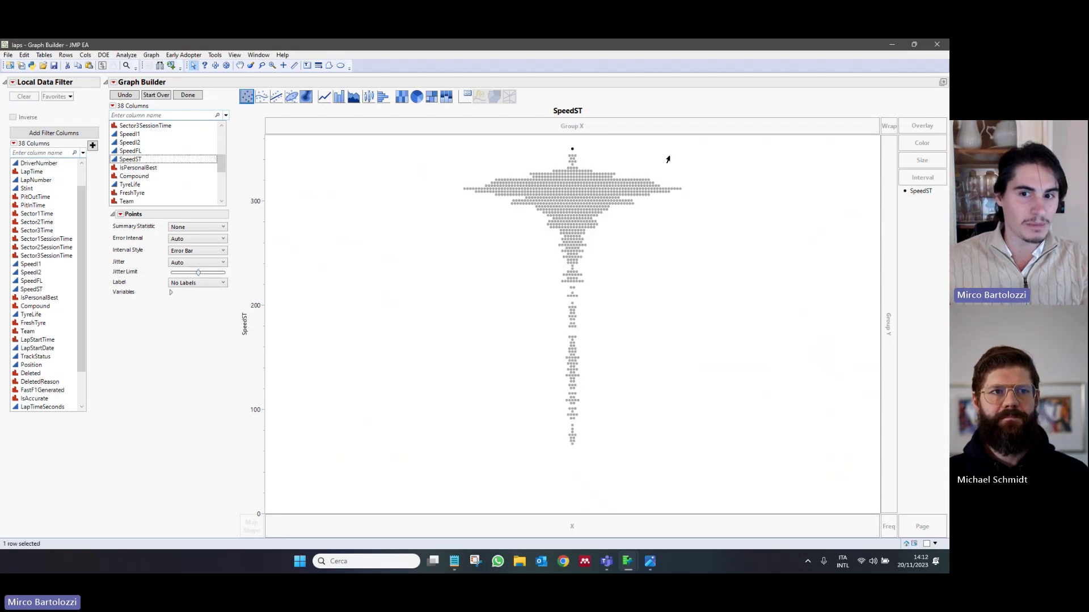
left_click(668, 160)
left_click_drag(597, 477, 539, 285)
left_click(489, 341)
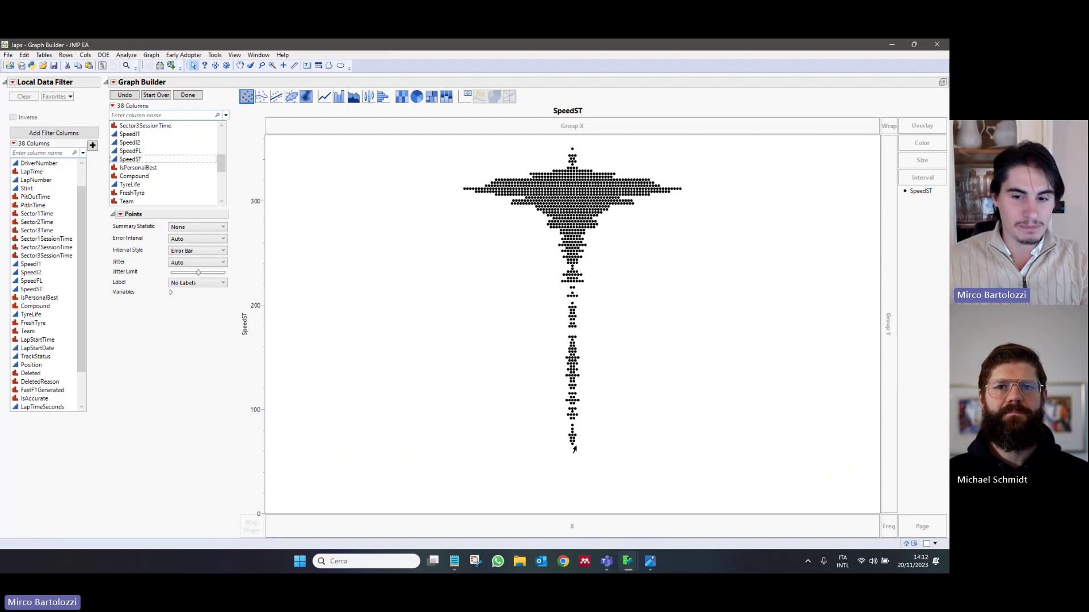
left_click(572, 445)
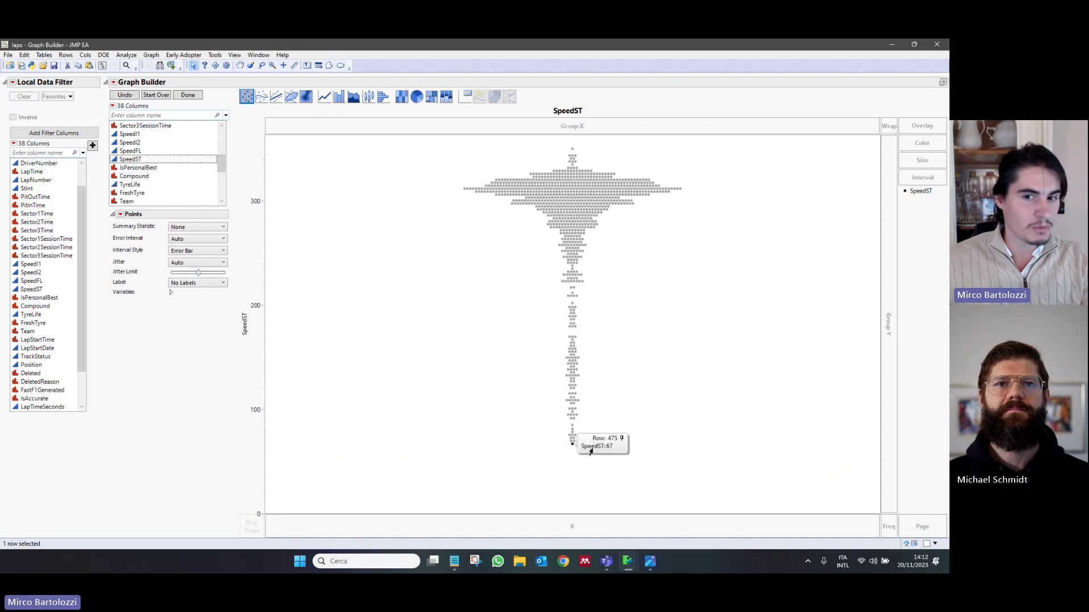
left_click(500, 420)
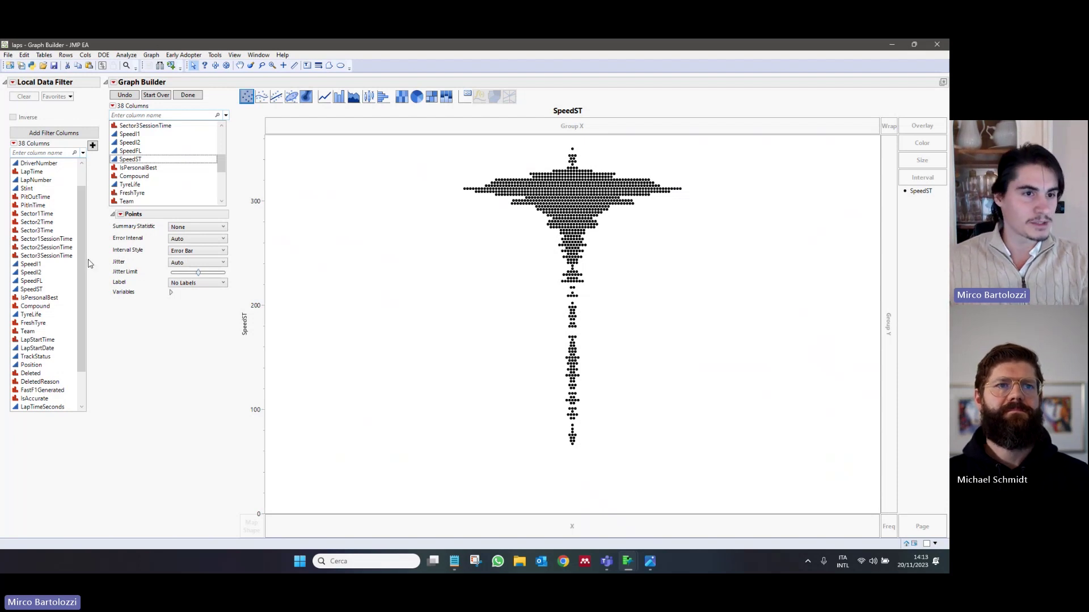
- Add a TrackStatus local data filter restricted to TrackStatus 1, leaving 674 rows
scroll(51, 283, "up", 1)
scroll(51, 283, "down", 2)
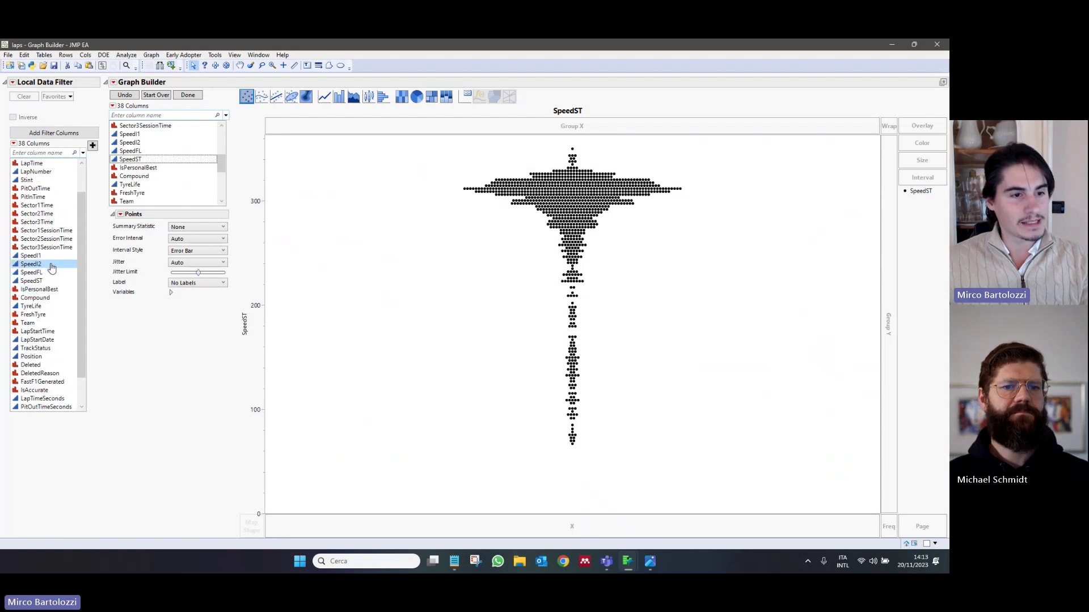
left_click(44, 348)
double_click(44, 348)
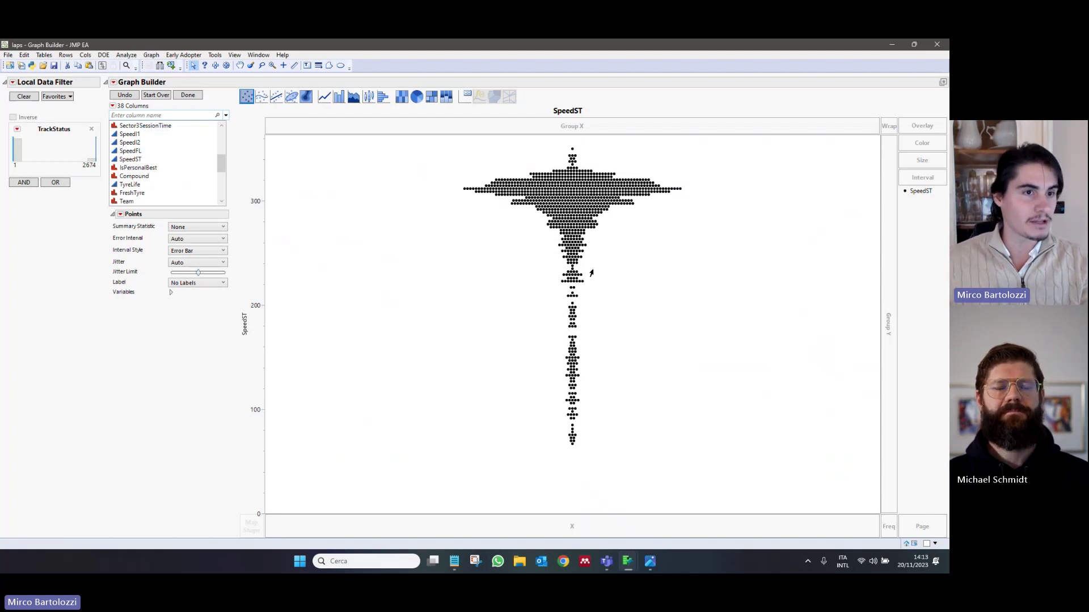
left_click_drag(93, 153, 12, 157)
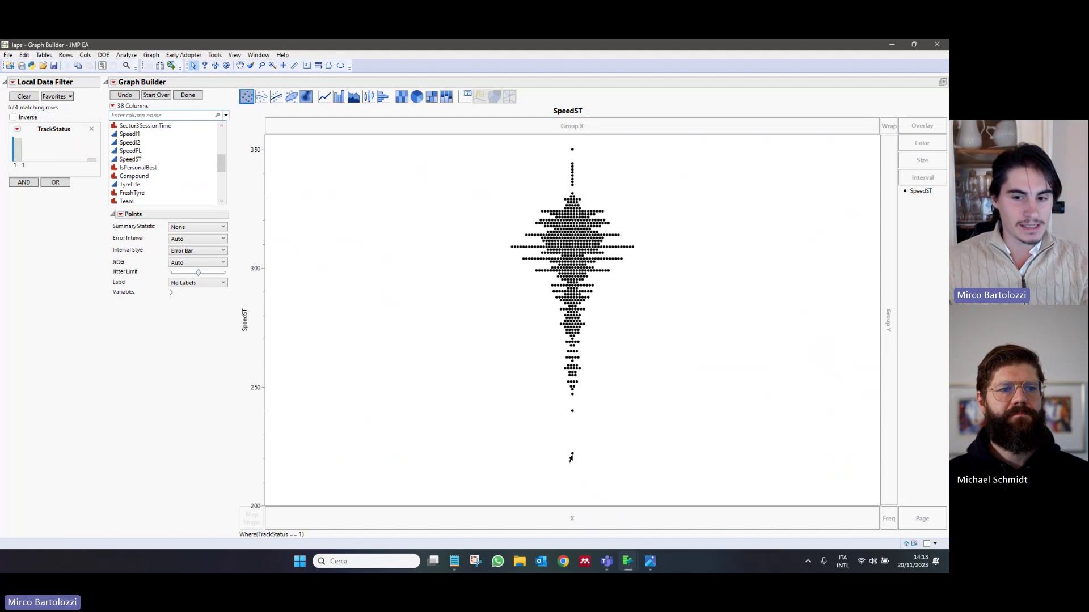
- Inspect the low SpeedST outlier at 222, then clear the selection
left_click(572, 454)
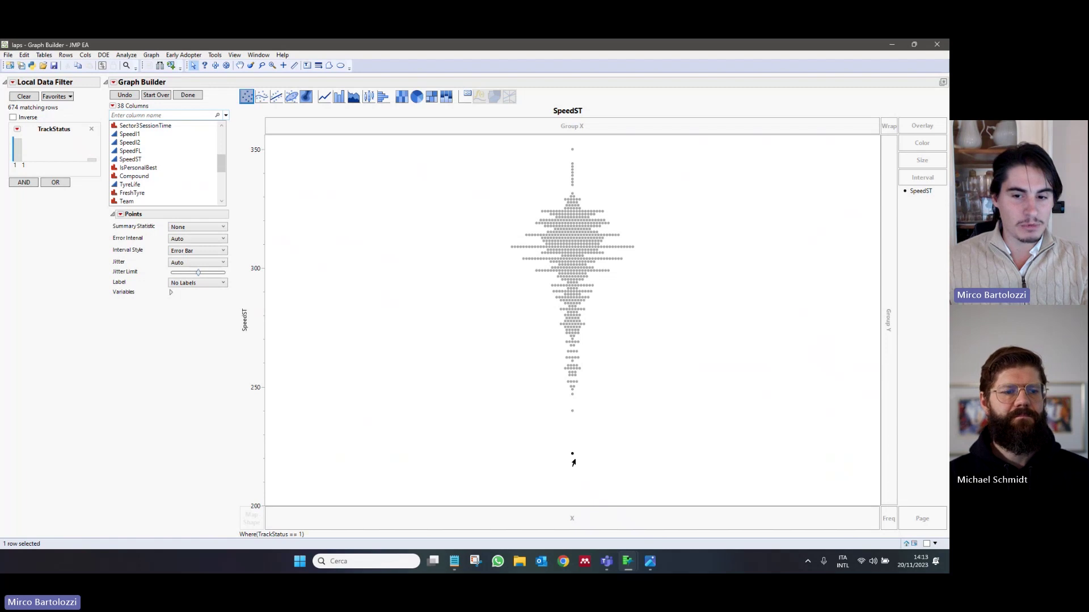
mouse_move(572, 456)
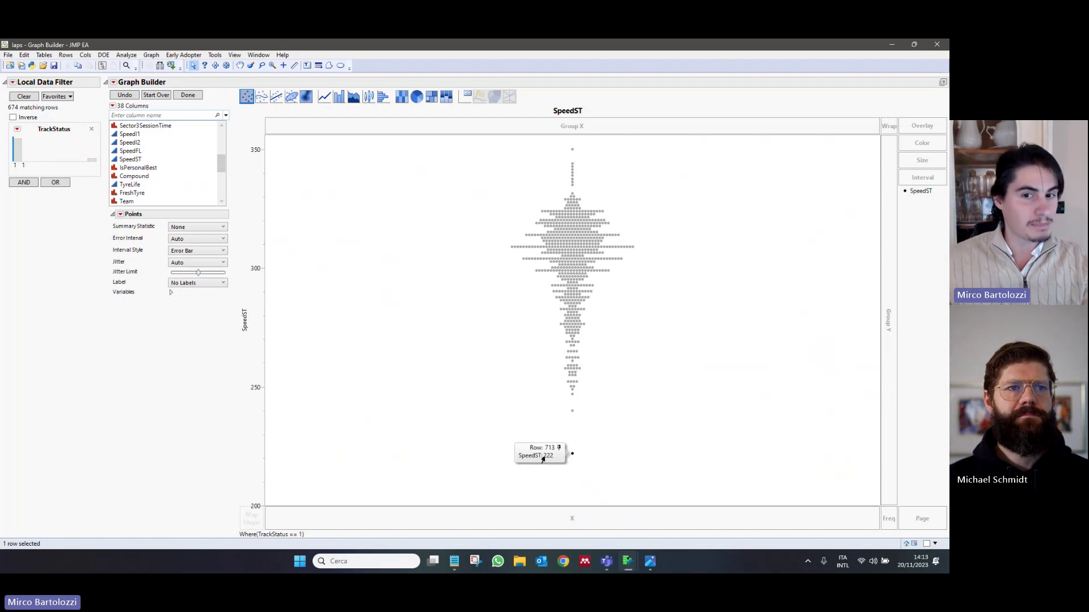
left_click(440, 403)
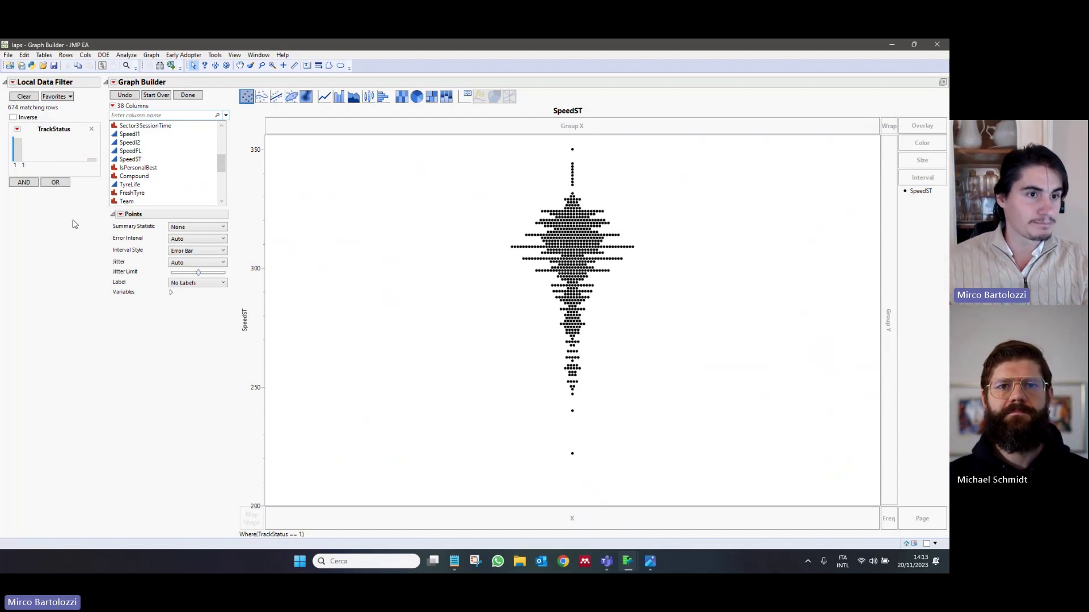
left_click(24, 182)
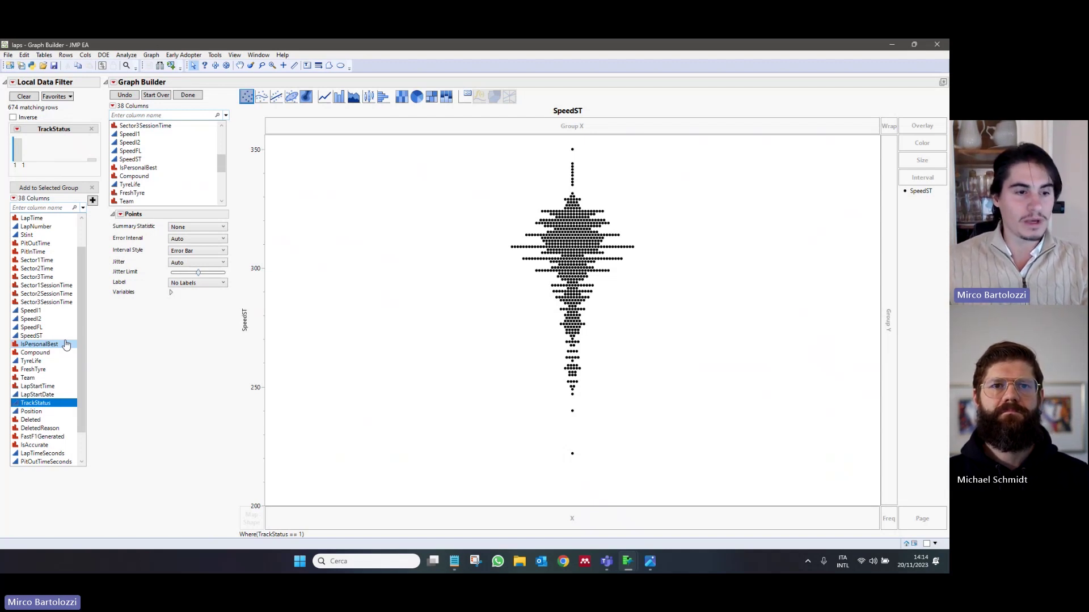
scroll(43, 333, "up", 2)
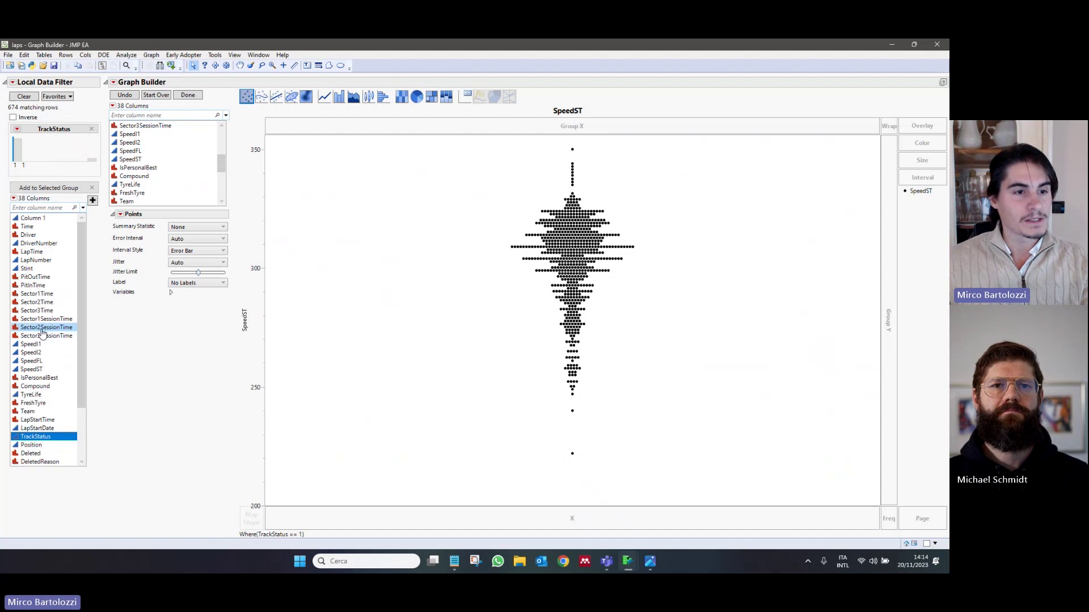
left_click(35, 286)
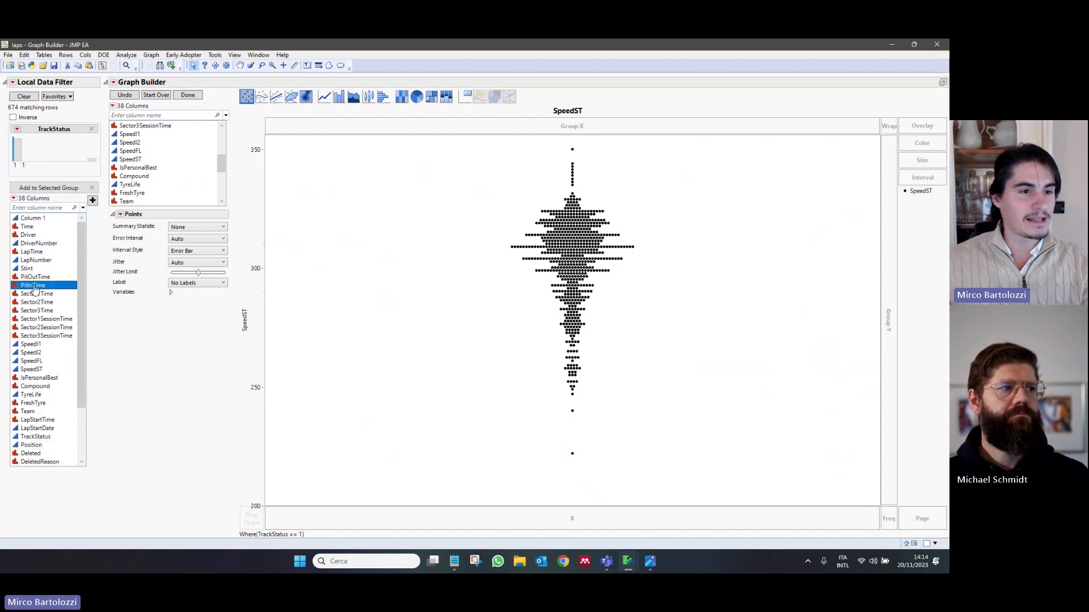
double_click(35, 286)
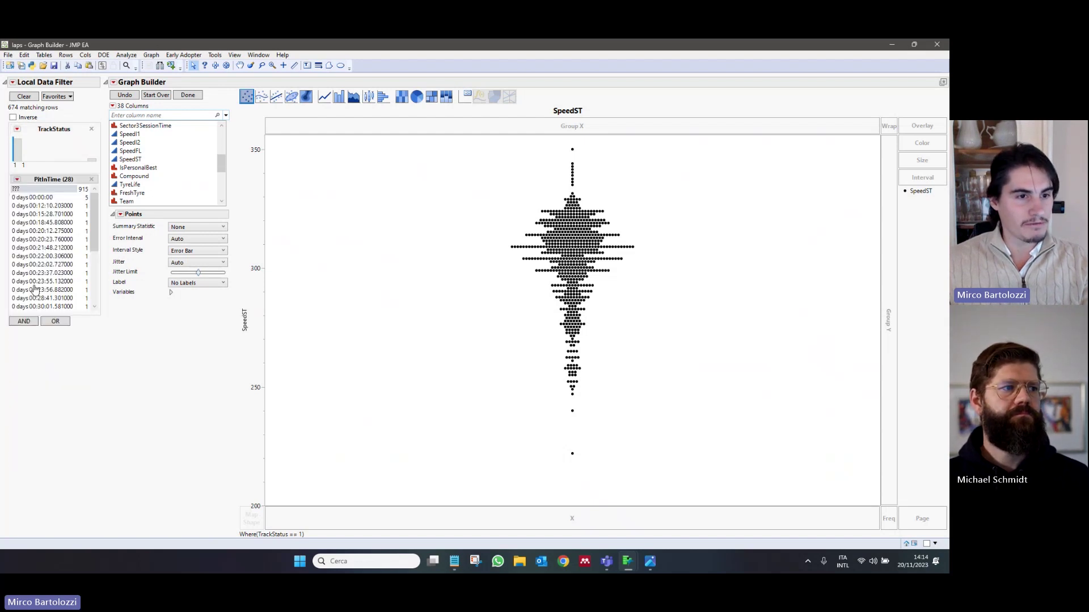
left_click(30, 191)
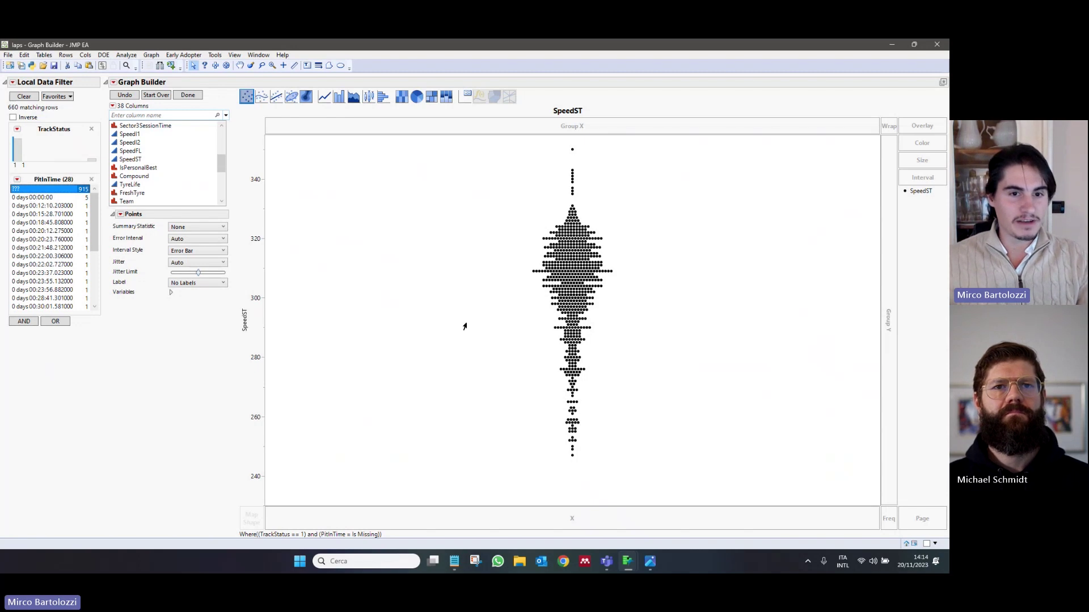
left_click(571, 457)
mouse_move(571, 457)
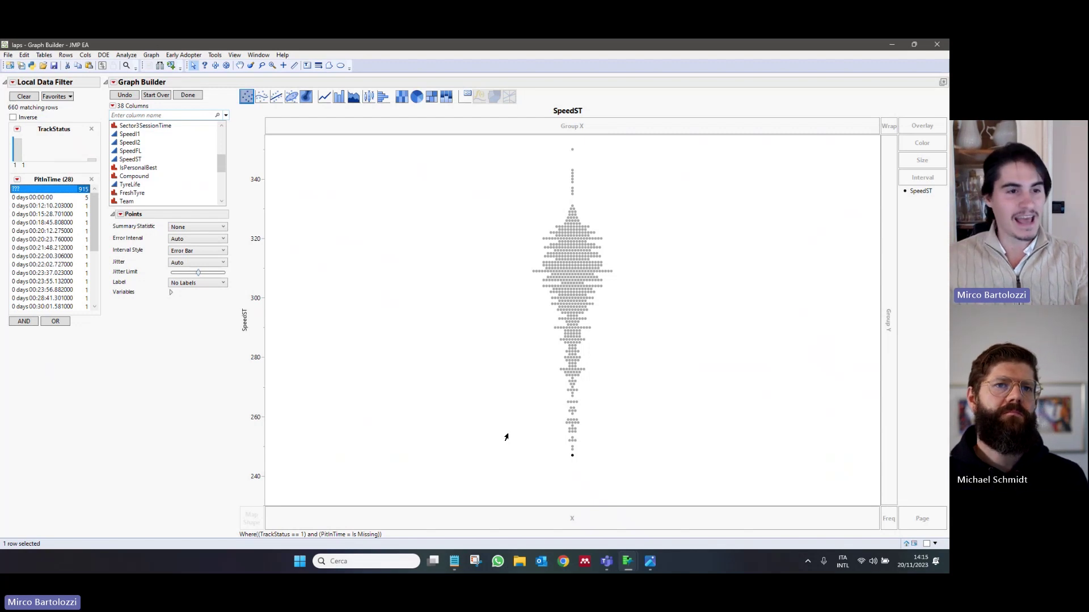
left_click(433, 370)
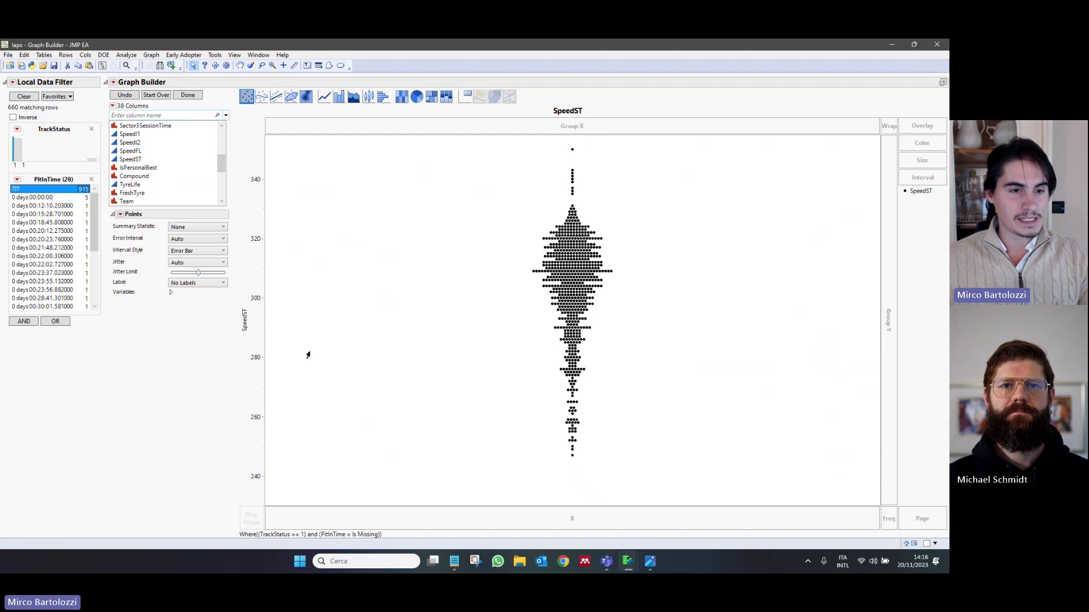
- Try a PitOutTime filter on its missing level, then remove it to return to 660 rows
left_click(22, 321)
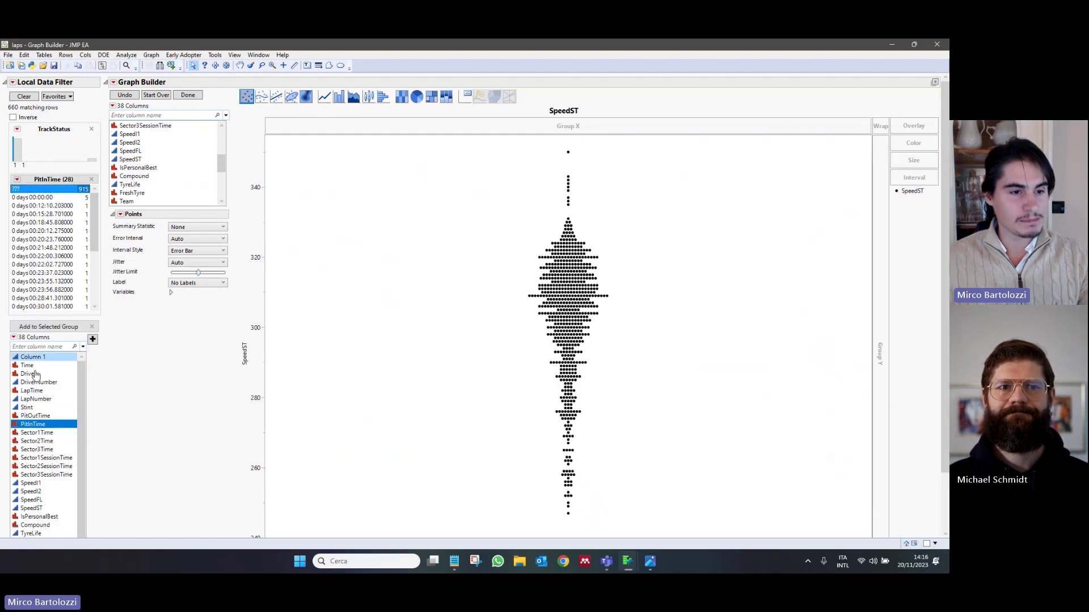
left_click(37, 417)
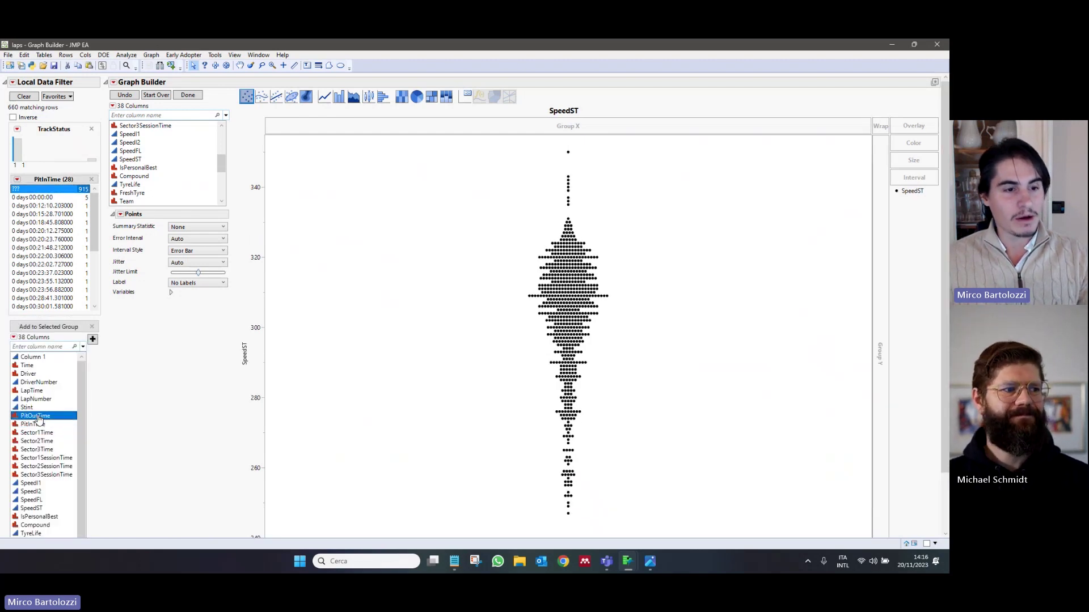
double_click(39, 417)
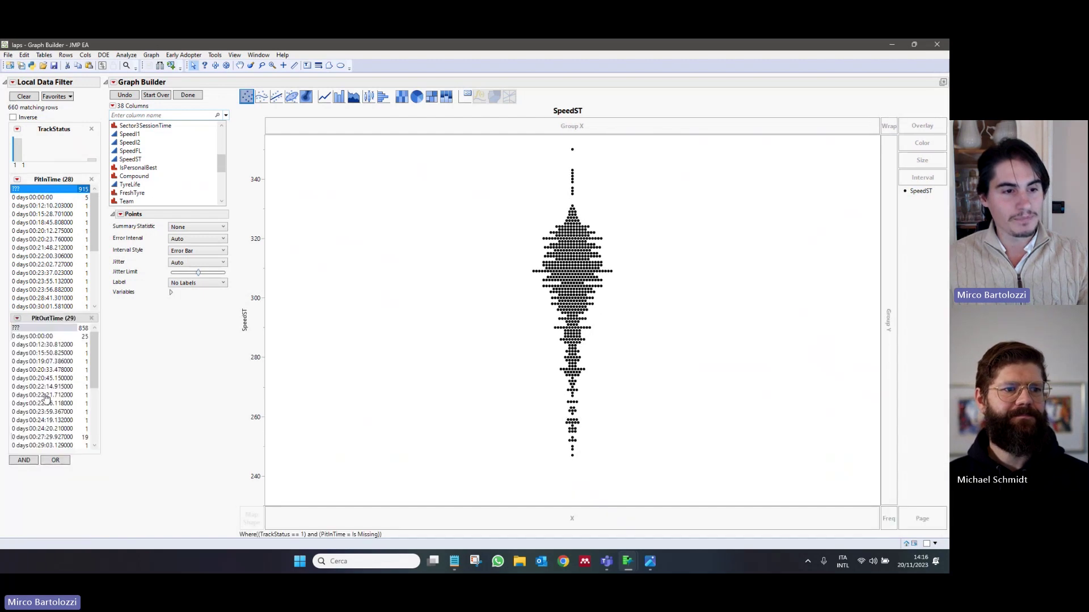
left_click(34, 329)
mouse_move(570, 461)
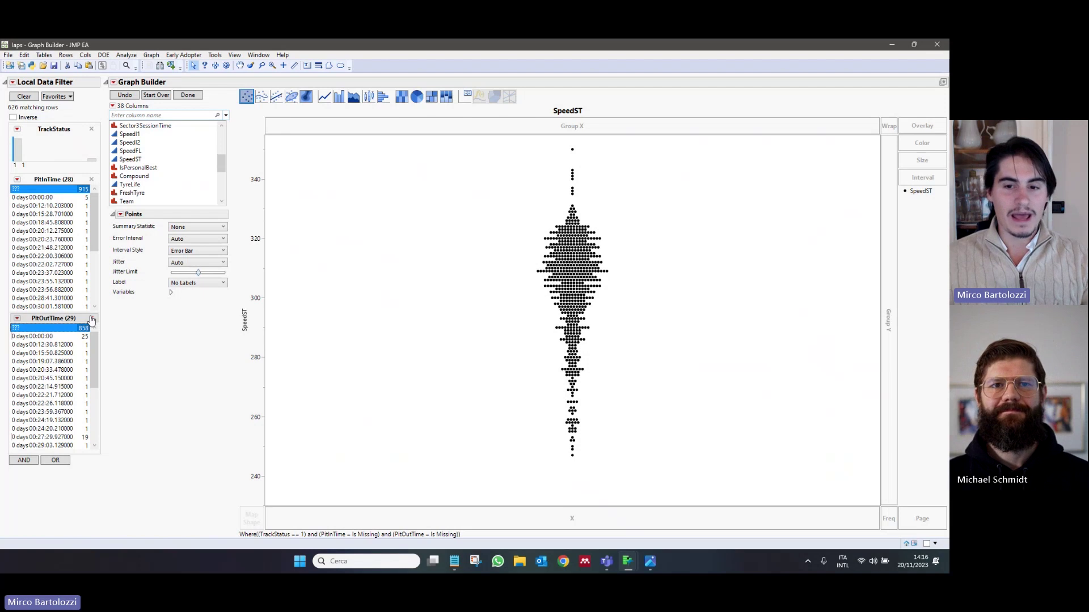
left_click(91, 319)
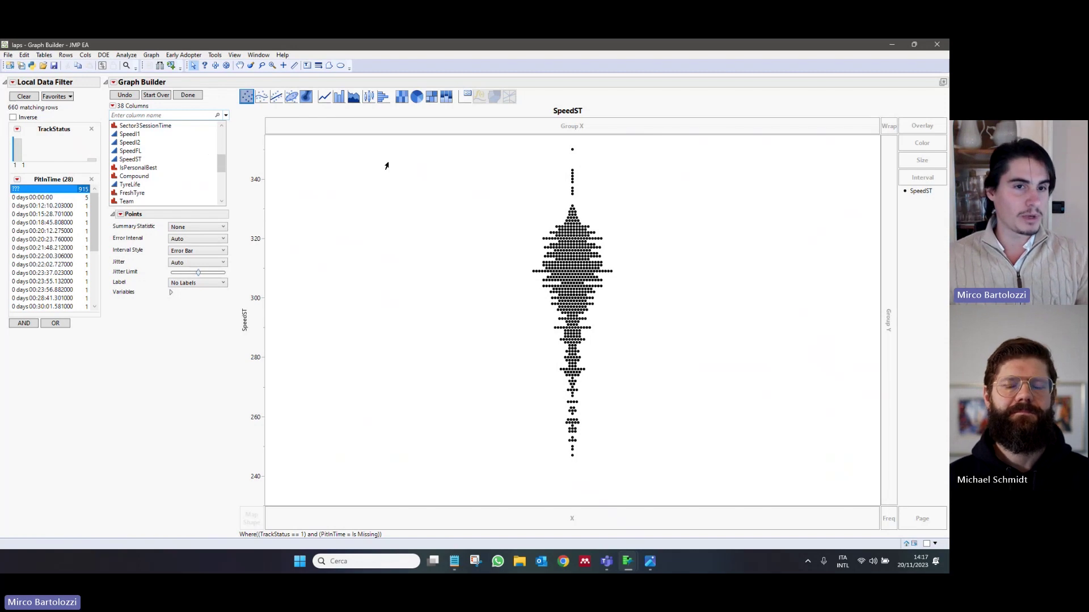
- Place Driver on the X axis to give each driver a separate column of SpeedST points
left_click(169, 168)
scroll(167, 170, "up", 5)
left_click(165, 177)
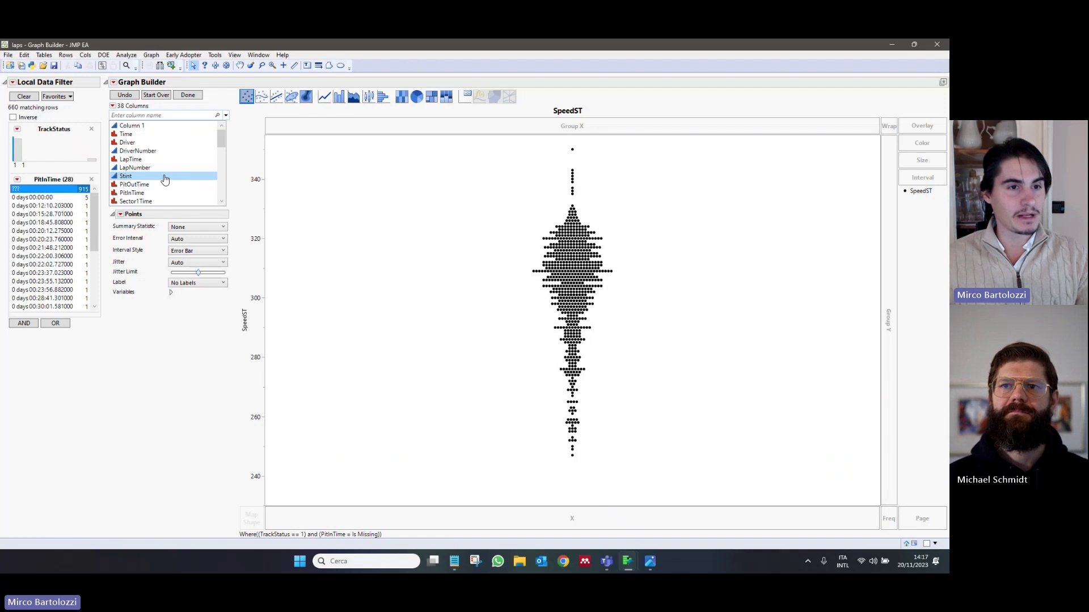
left_click(125, 143)
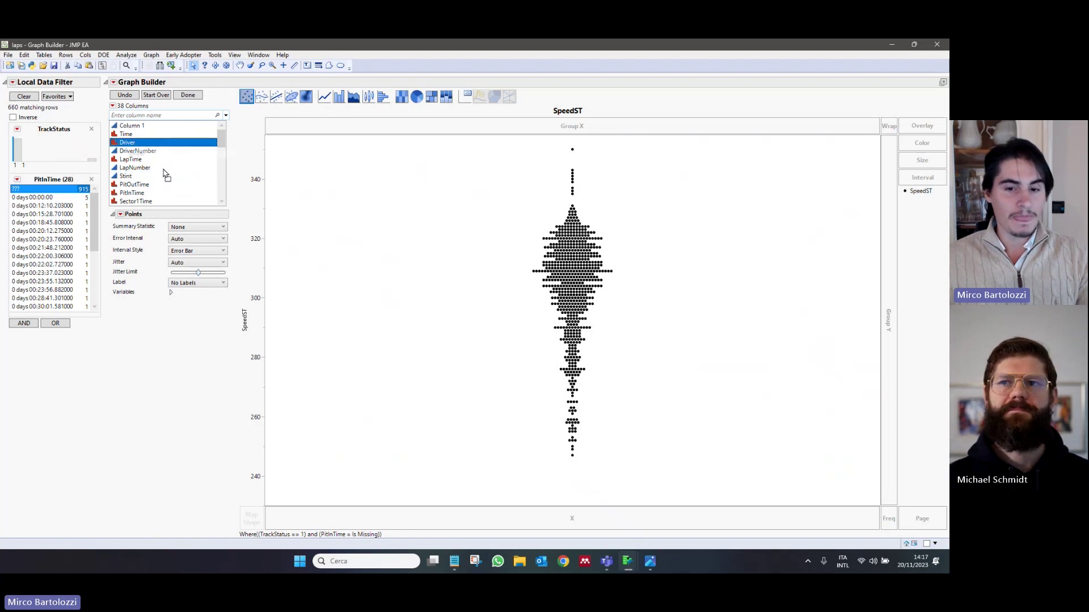
left_click_drag(165, 174, 570, 520)
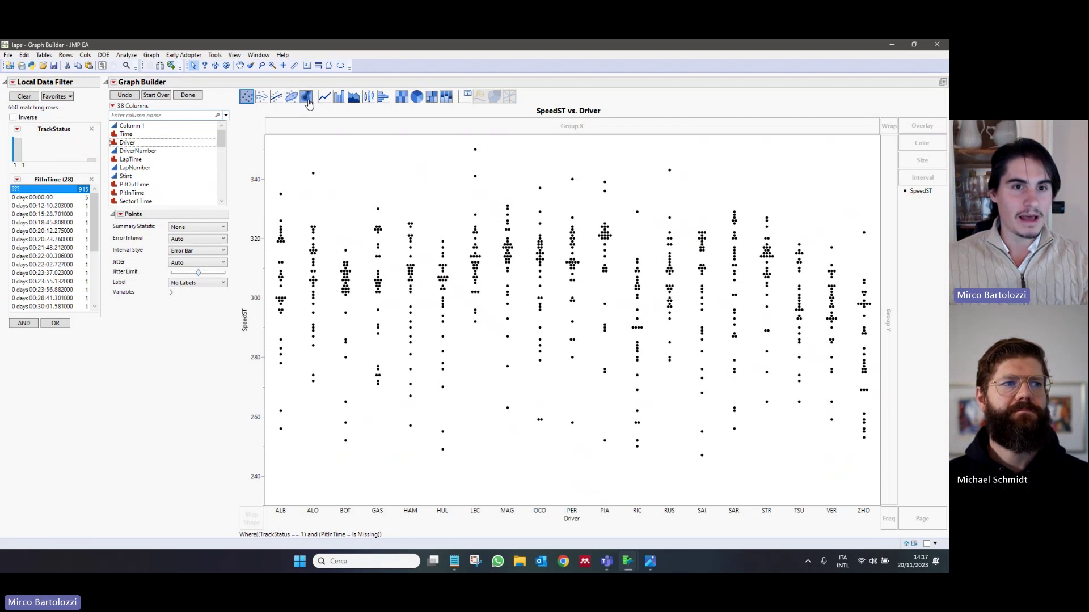
- Overlay each driver's SpeedST points with a violin (Contour) and a Box Plot element
left_click(308, 98)
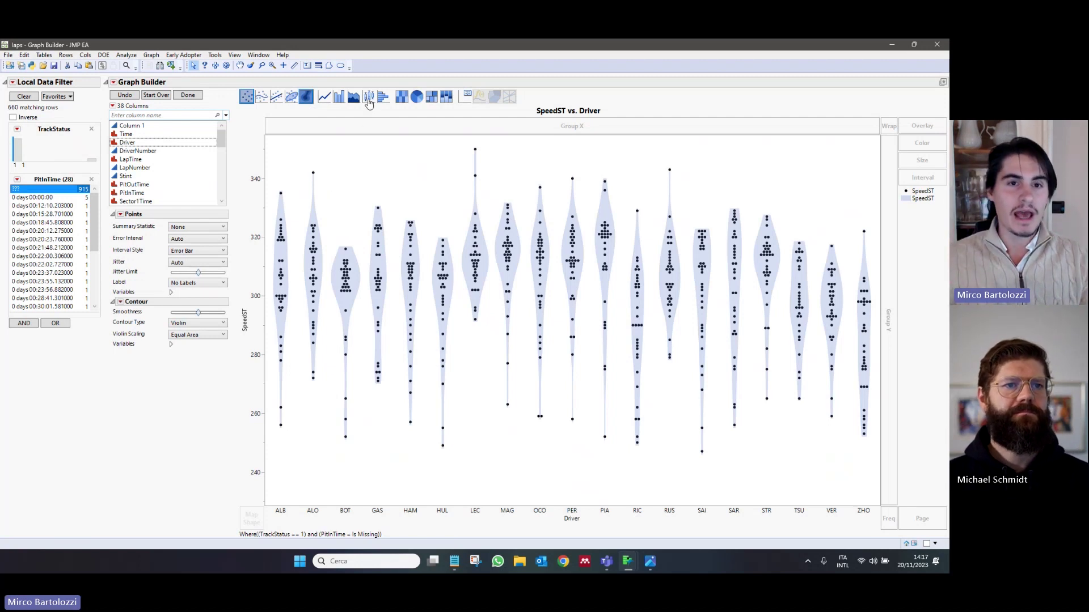
left_click(368, 100)
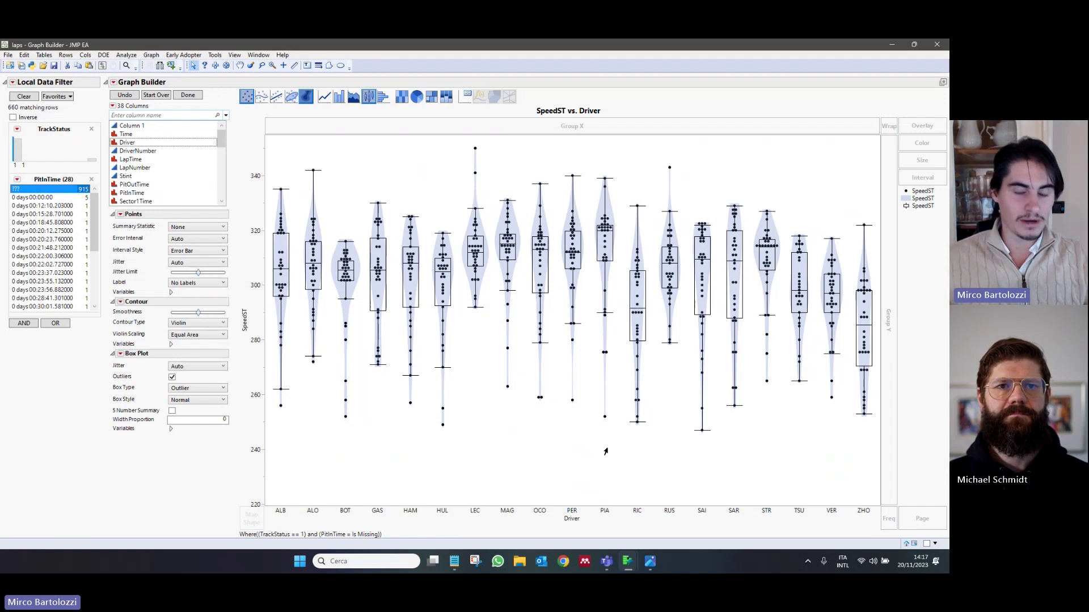
- Order the Driver axis by median SpeedST, descending from PIA down to ZHO
right_click(502, 514)
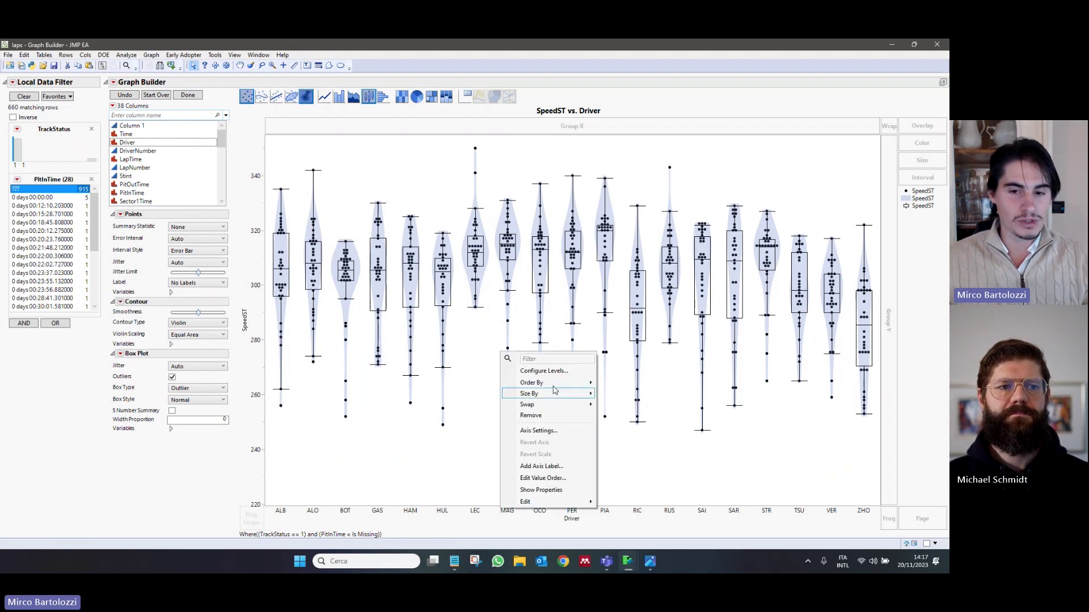
mouse_move(554, 386)
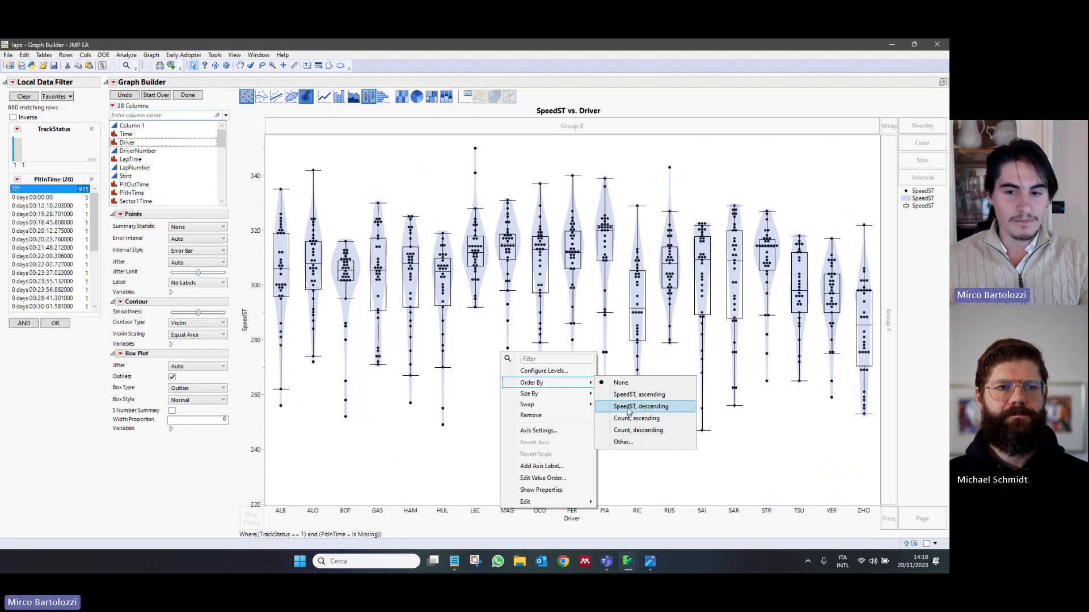
left_click(628, 407)
right_click(489, 514)
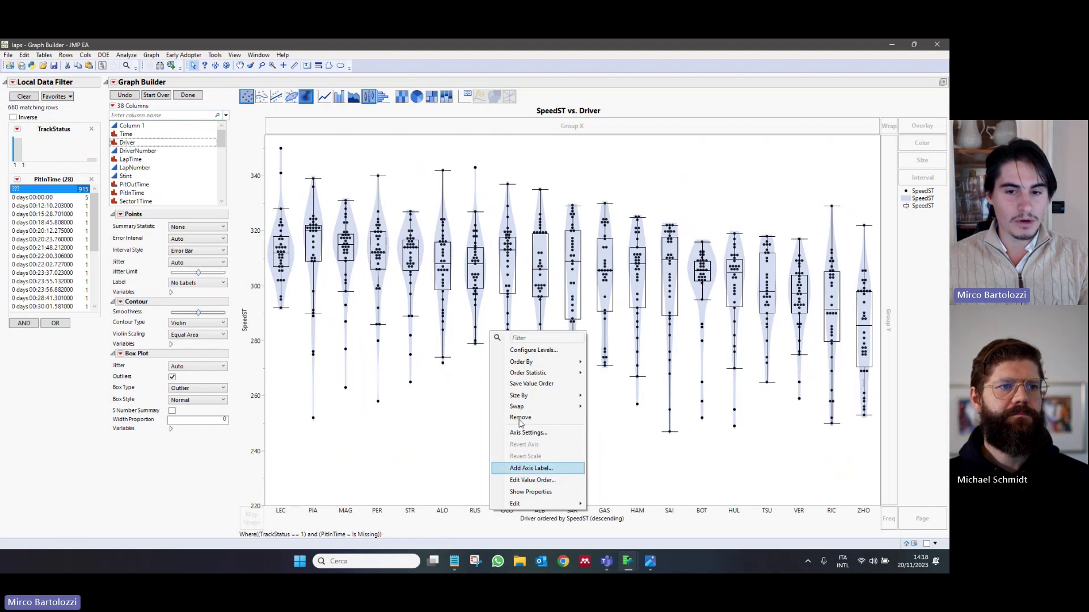
mouse_move(535, 374)
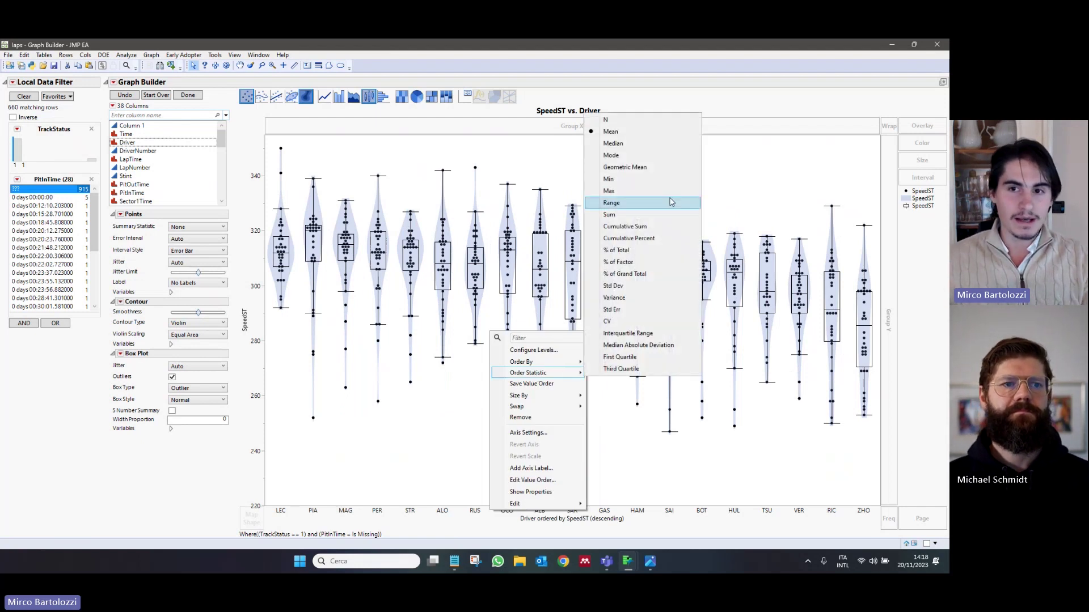
left_click(638, 144)
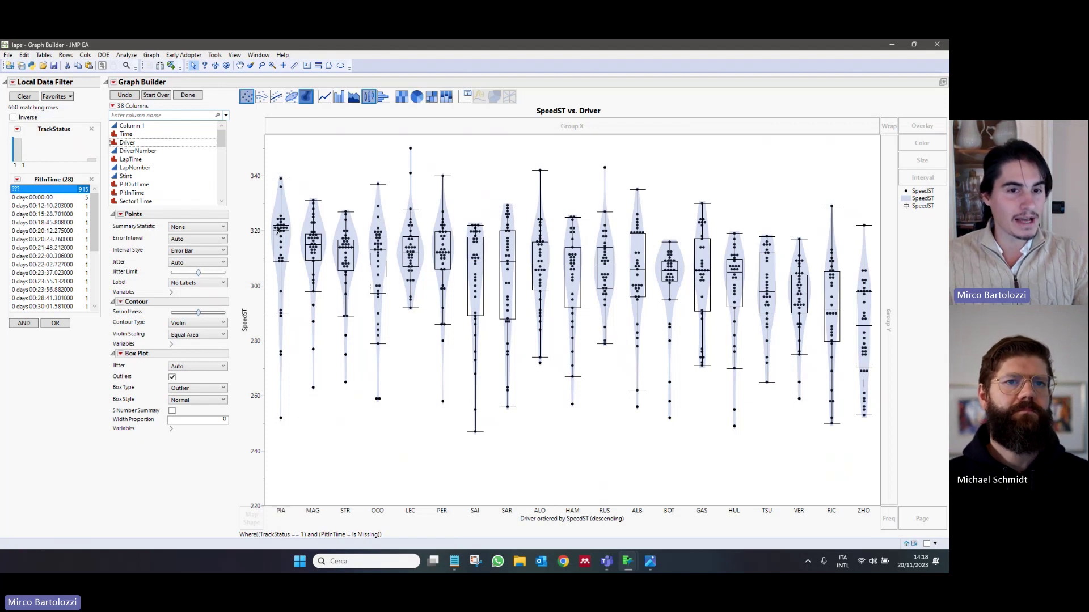
mouse_move(279, 237)
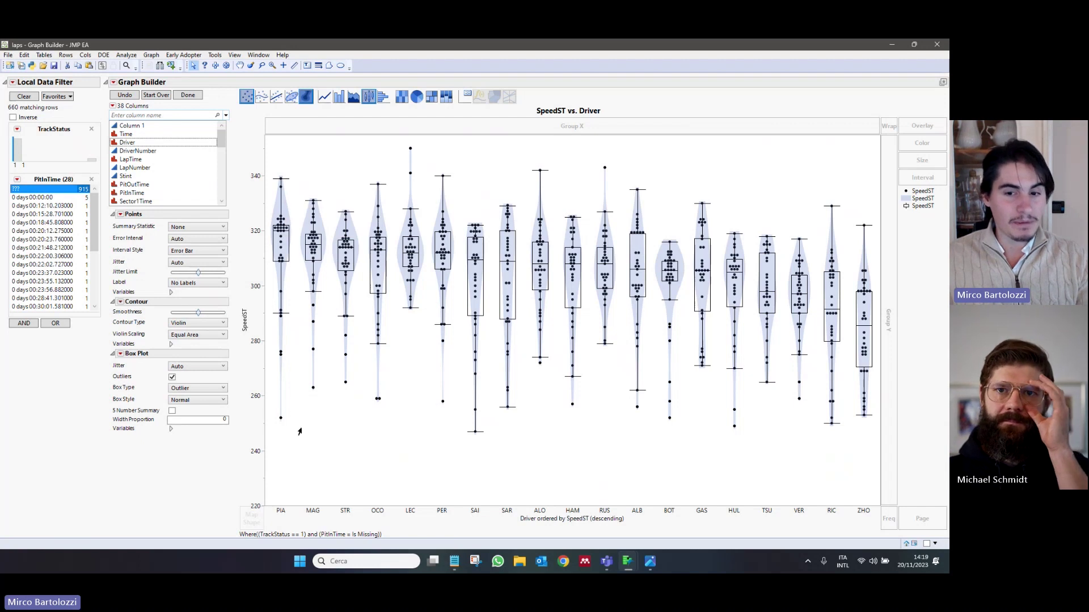
mouse_move(283, 422)
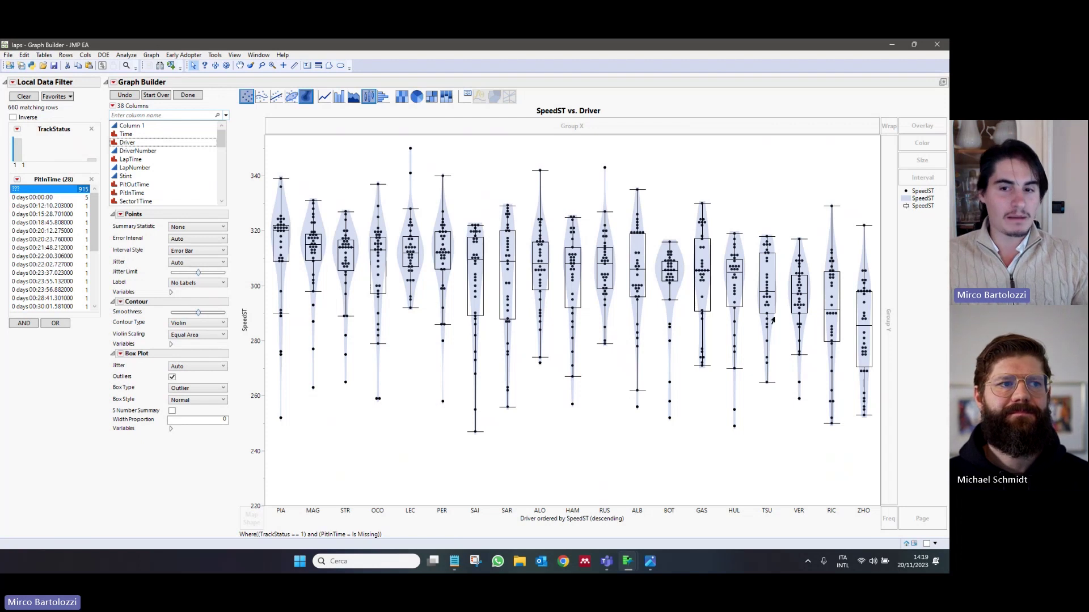
mouse_move(772, 320)
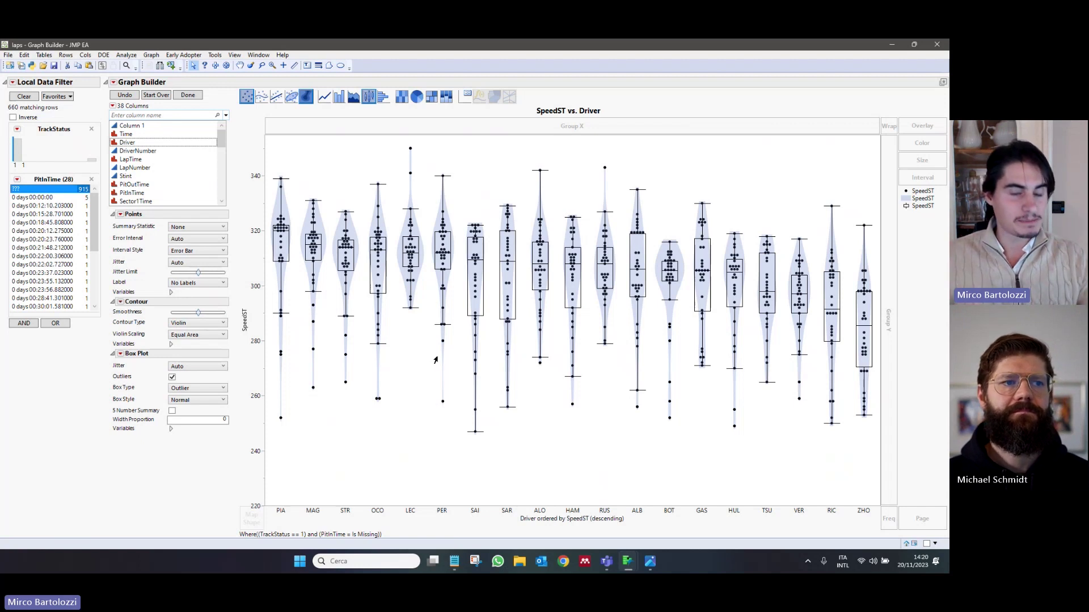
left_click(409, 149)
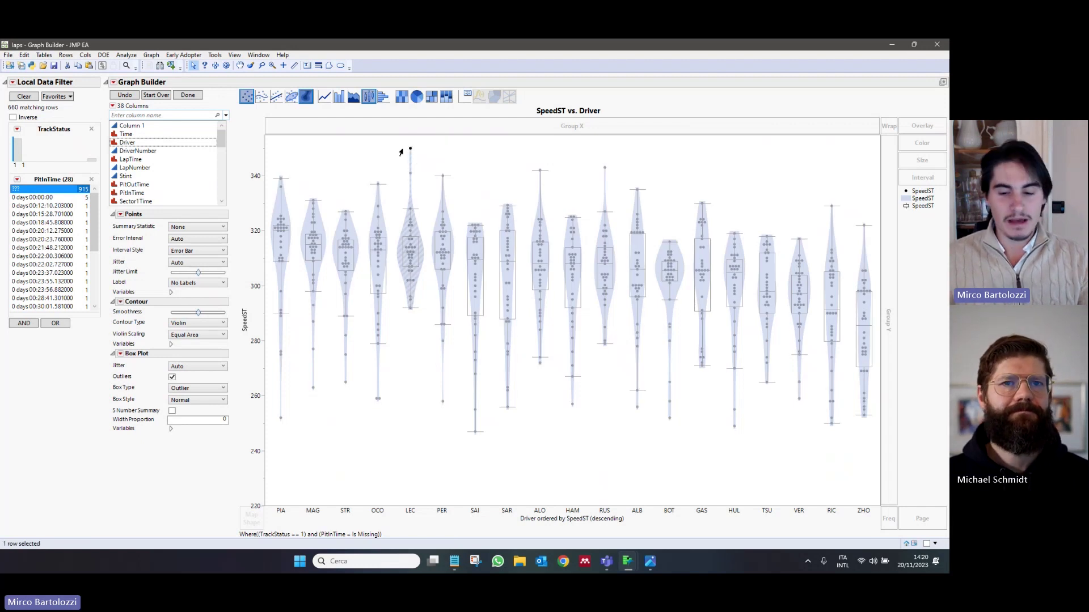
left_click(420, 423)
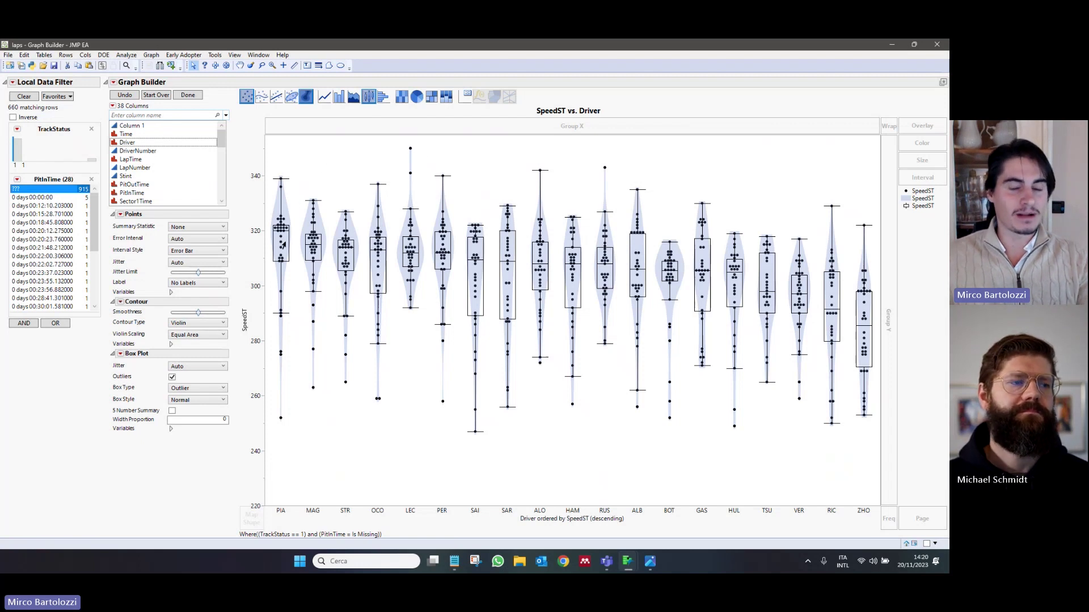
mouse_move(283, 246)
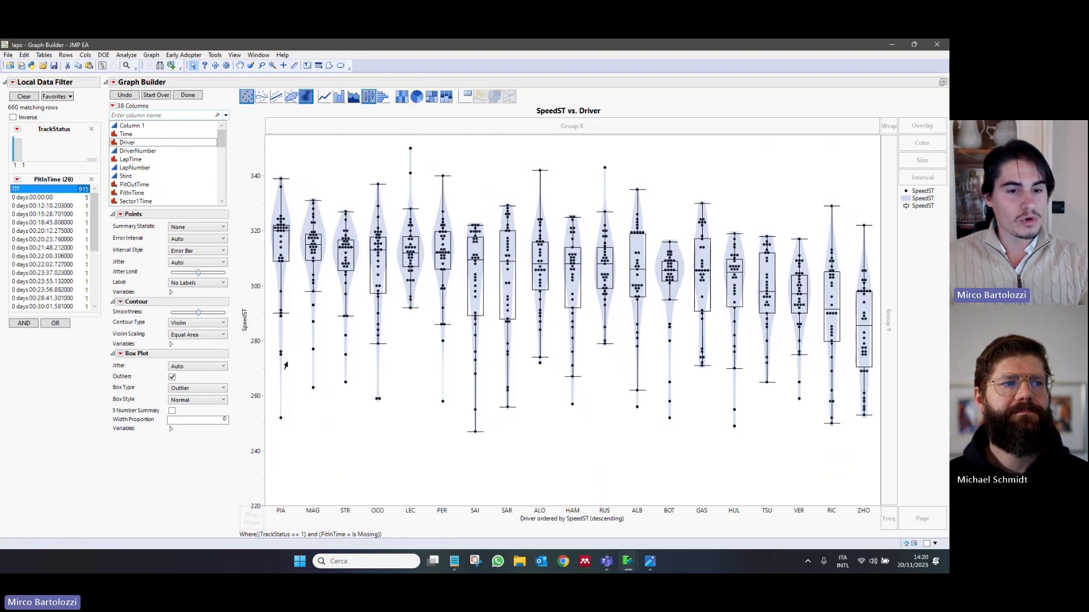
left_click_drag(294, 443, 277, 354)
left_click_drag(272, 304, 268, 152)
left_click(320, 167)
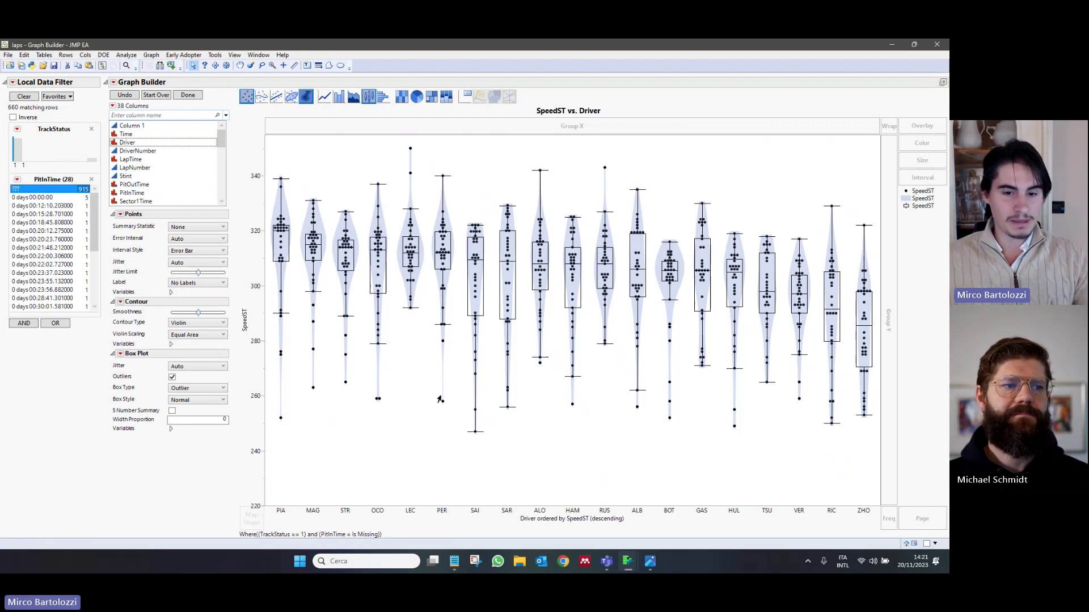
- Inspect the PER, VER and SAI point groups, then enlarge the column list to show all 38 columns
left_click_drag(432, 444, 461, 151)
left_click_drag(784, 438, 808, 231)
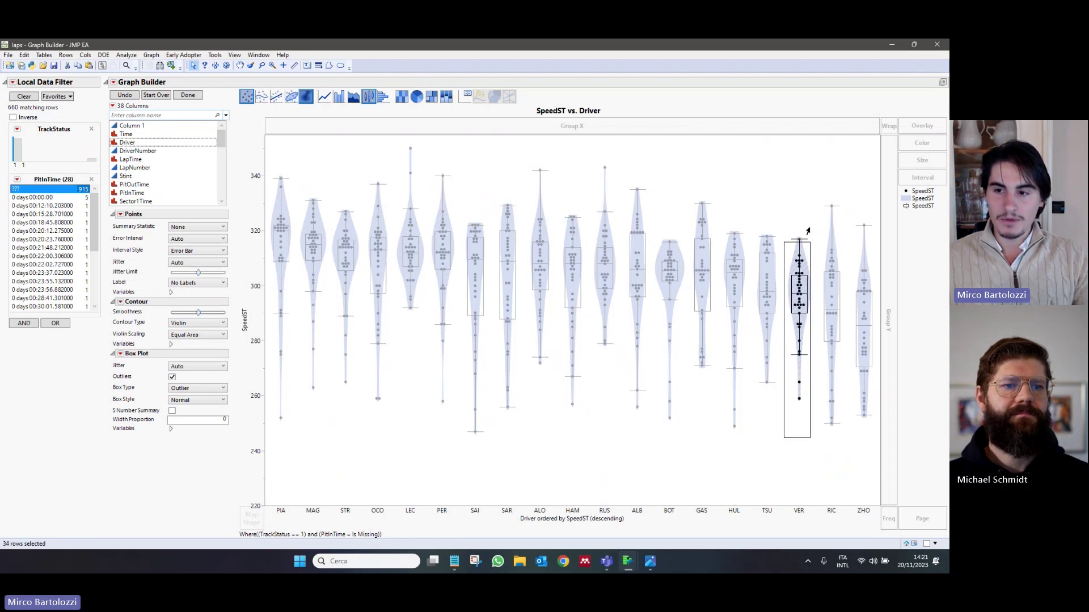
left_click(788, 184)
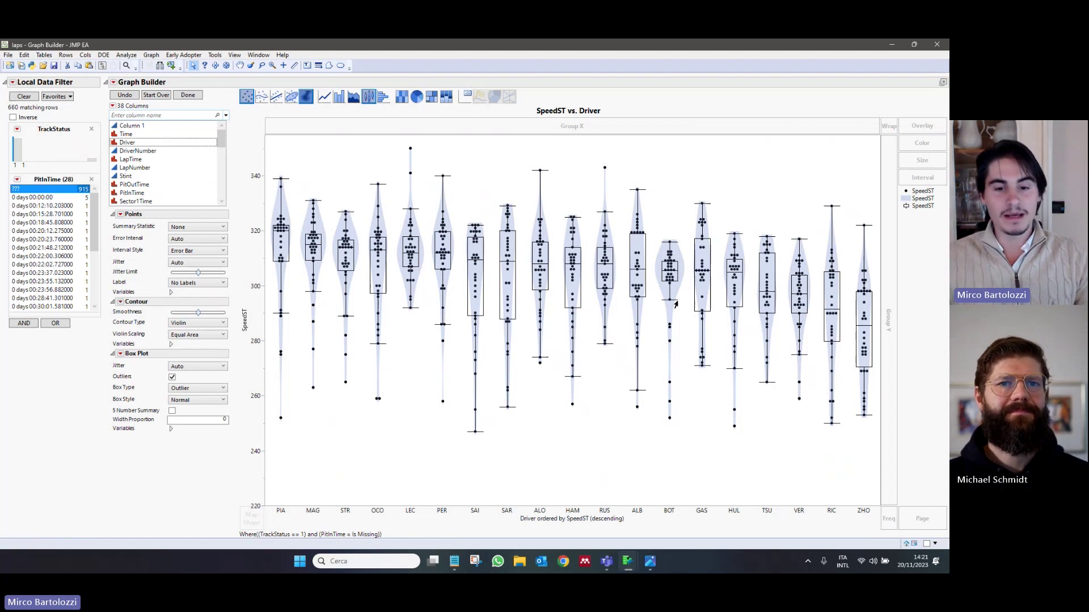
left_click_drag(435, 423, 482, 217)
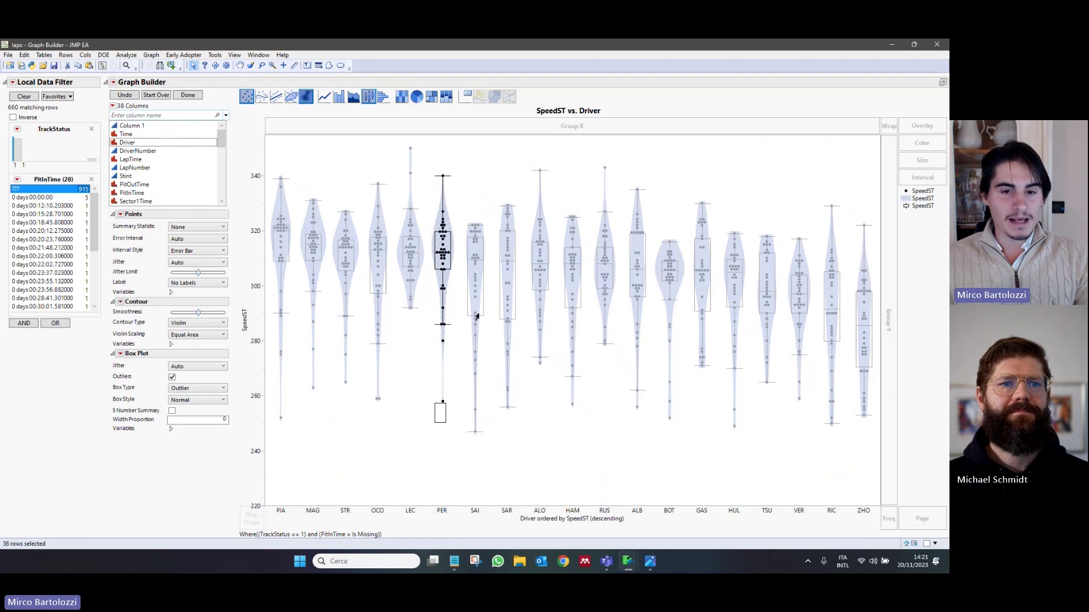
left_click(453, 149)
left_click(463, 148)
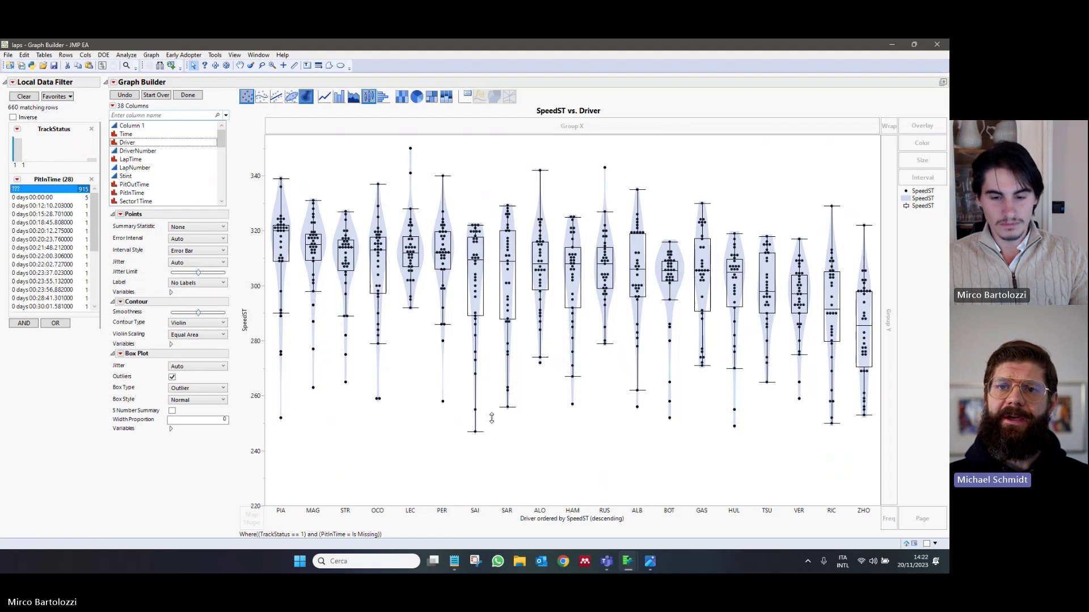
left_click_drag(527, 456, 525, 457)
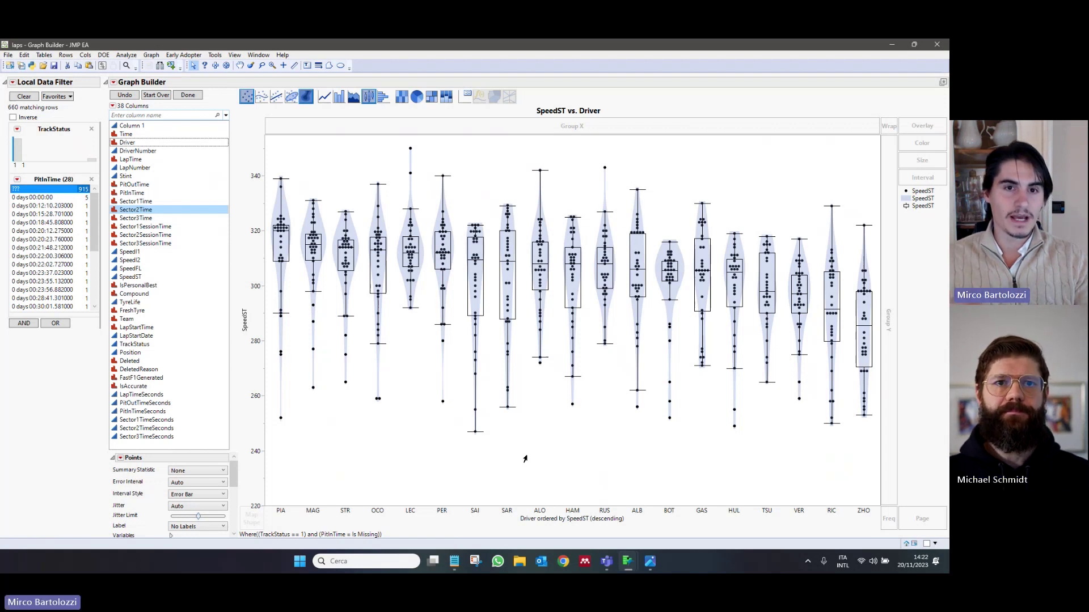
- Turn off the Contour and Box Plot layers, leaving plain points, and select Sector3TimeSeconds
left_click(306, 97, "shift")
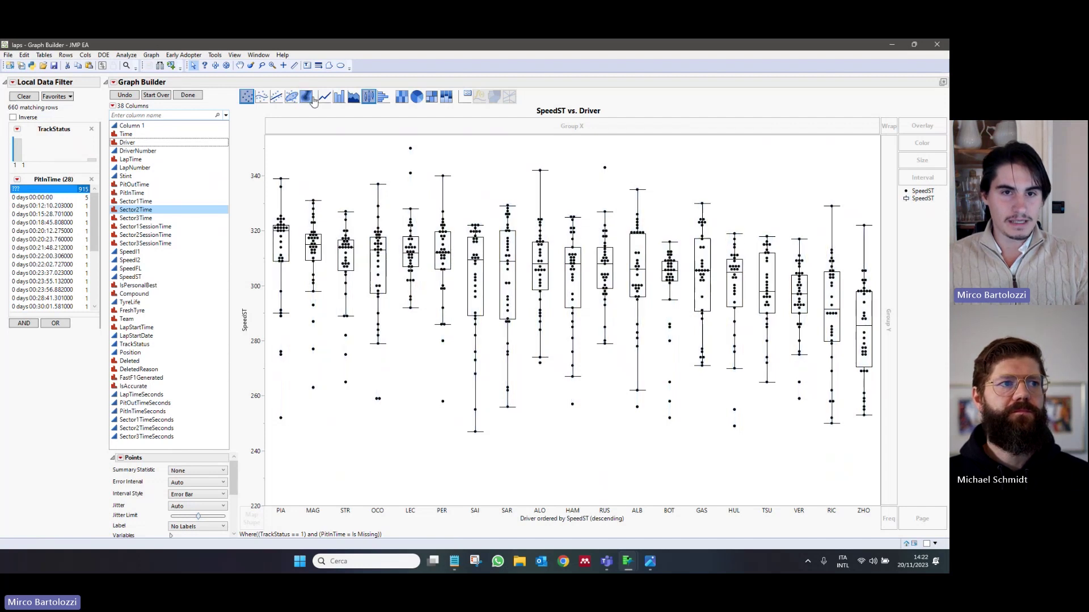
left_click(369, 98, "shift")
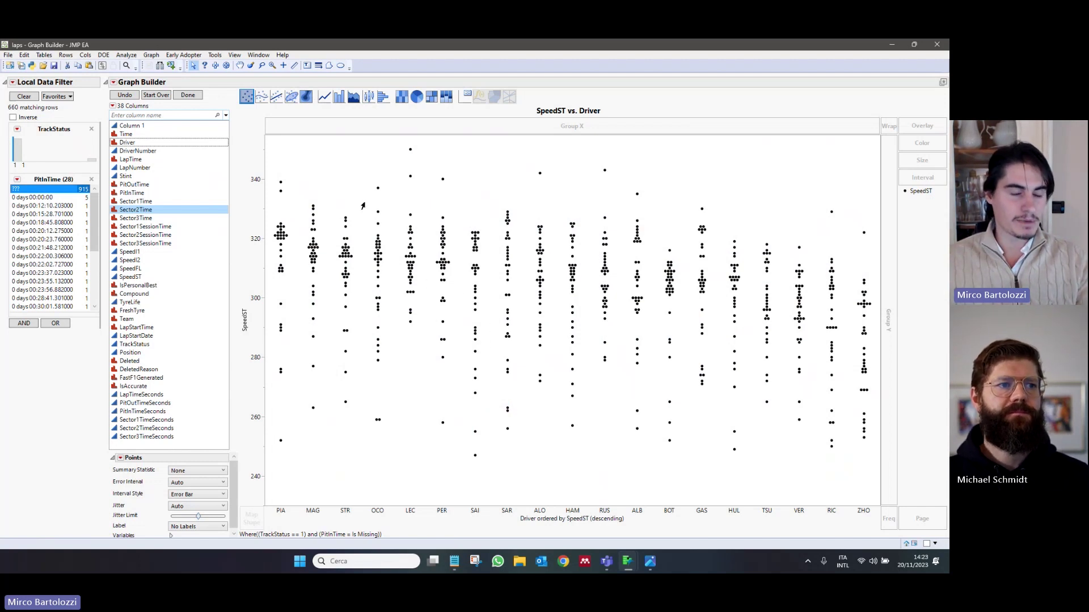
left_click(164, 377)
left_click(171, 419)
left_click(163, 436)
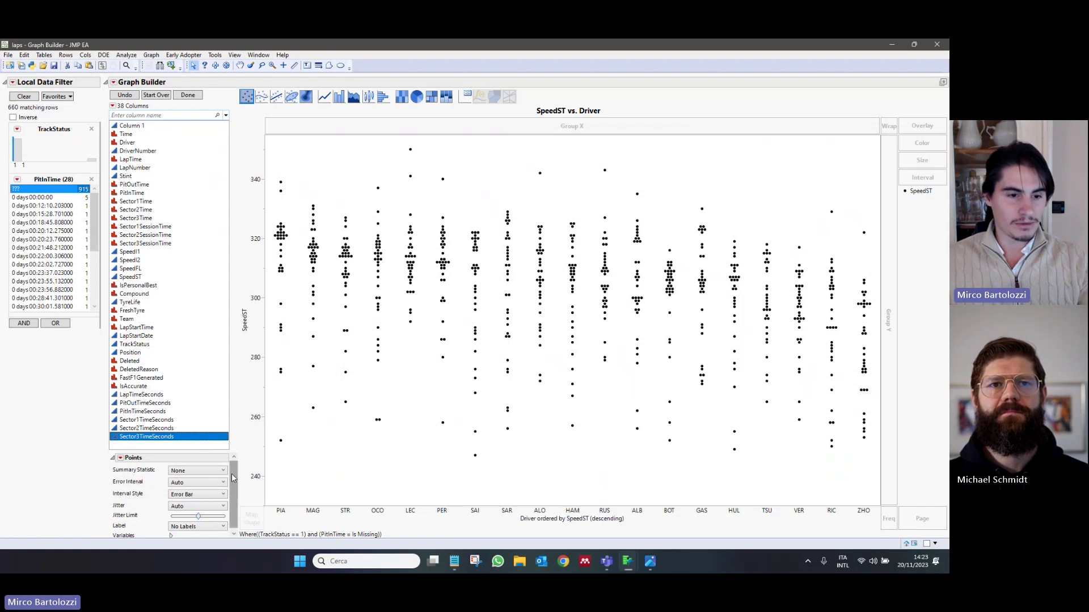
- Replace Driver with Sector3TimeSeconds on X and add a Smoother trend curve
left_click_drag(159, 439, 531, 516)
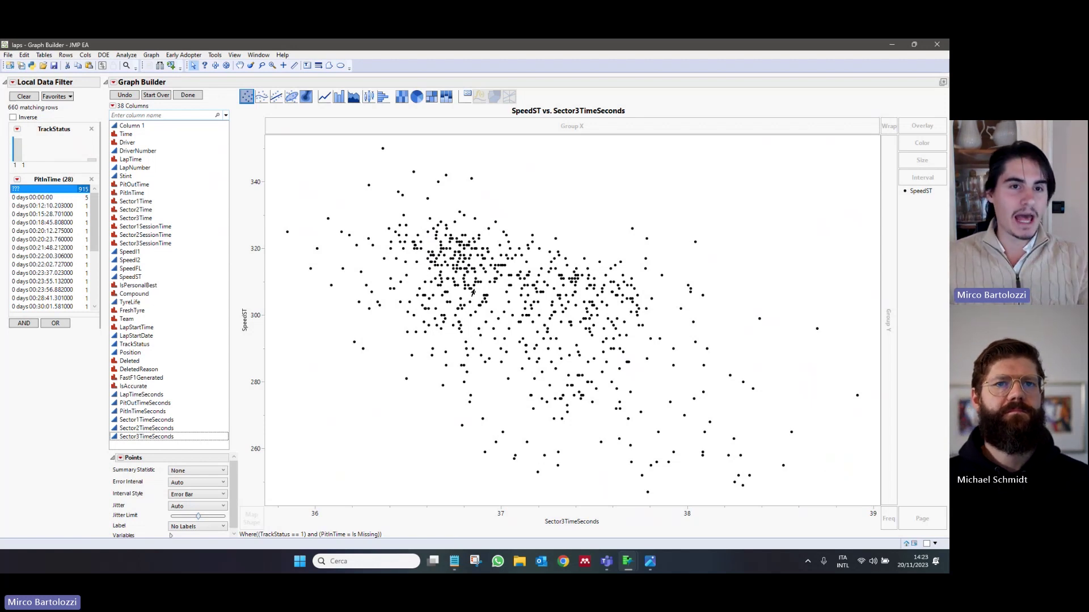
left_click(262, 96)
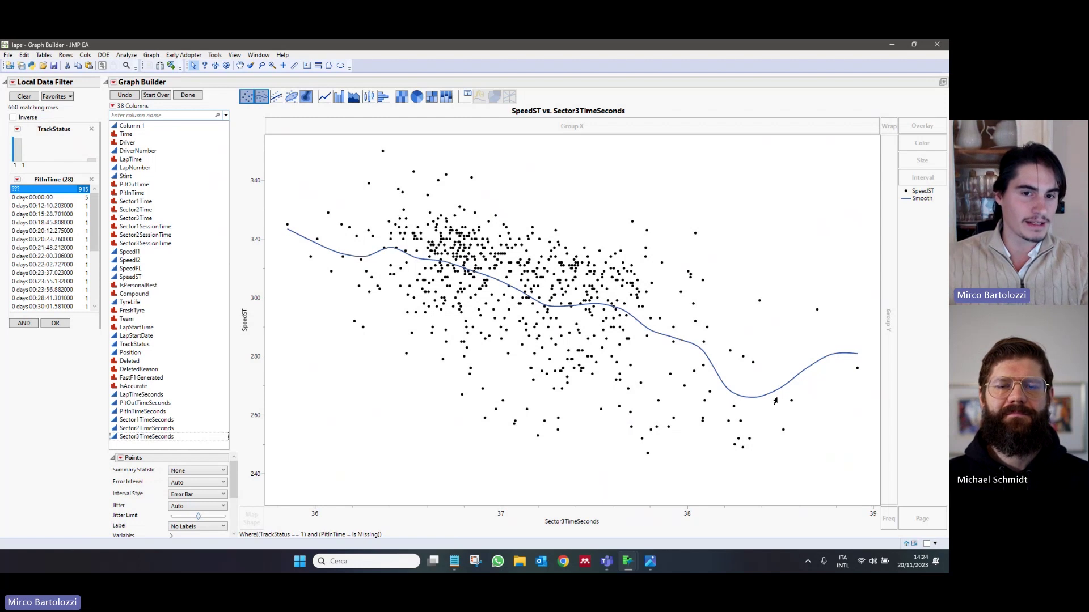
- Review the smoother falling from about 322 to a low near 265 at 38.4 seconds
key("alt")
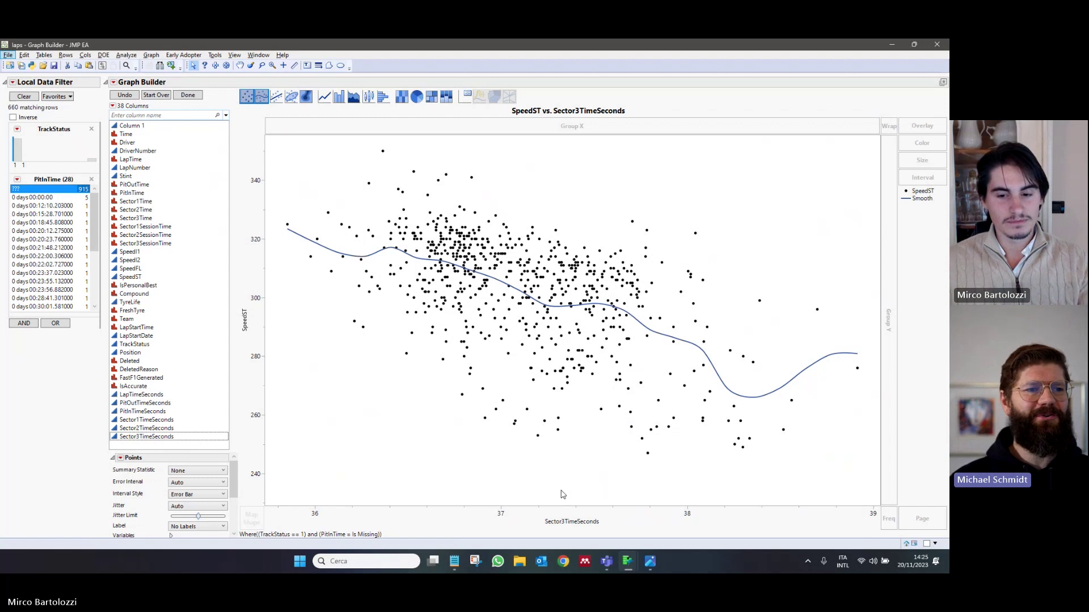
- Bring the Microsoft Teams meeting window to the front from the taskbar
left_click(615, 562)
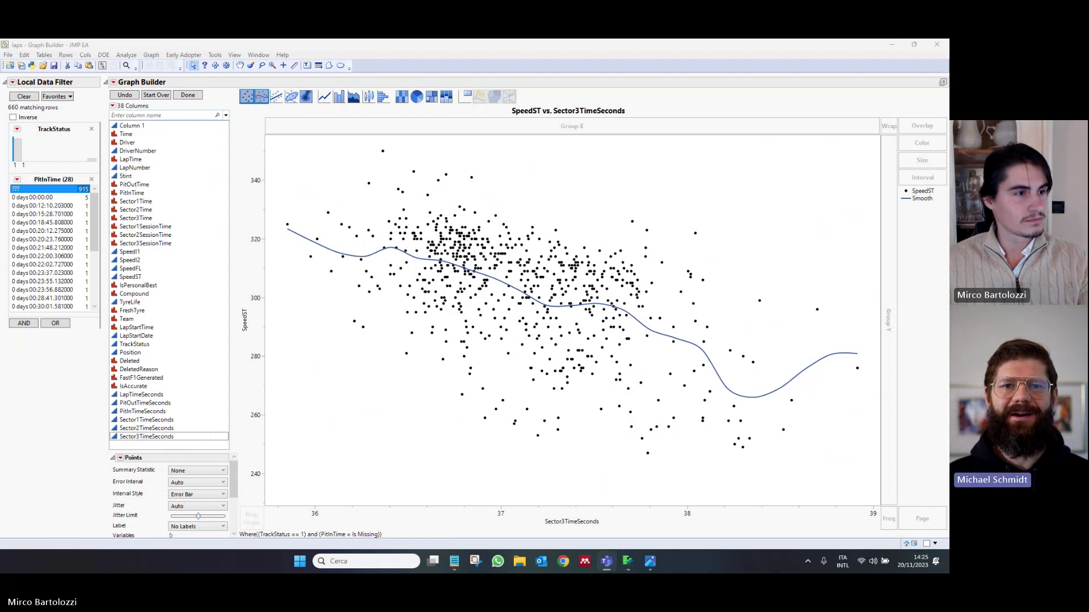